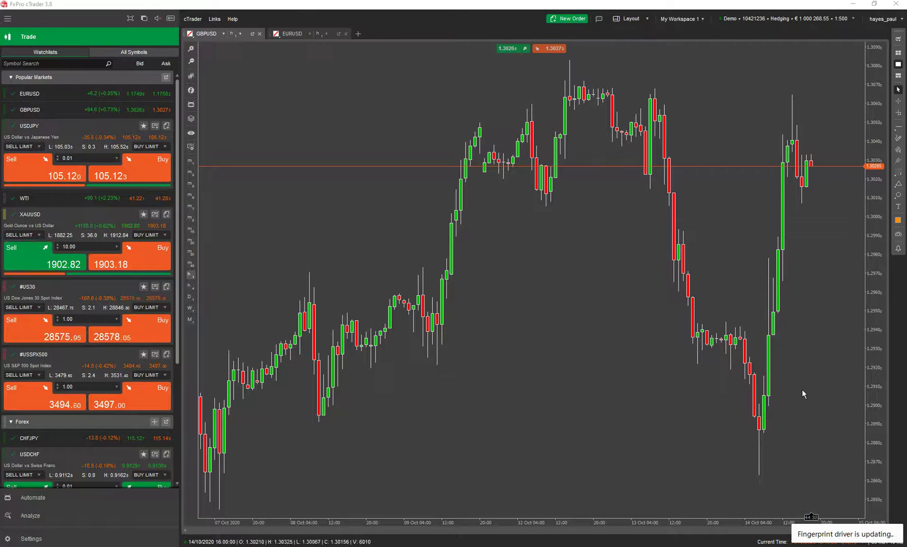
Step: Expand the side and bottom panels, then close the Order panel so the GBPUSD chart stays full width
{"action": "double_click", "coordinate": [781, 318]}
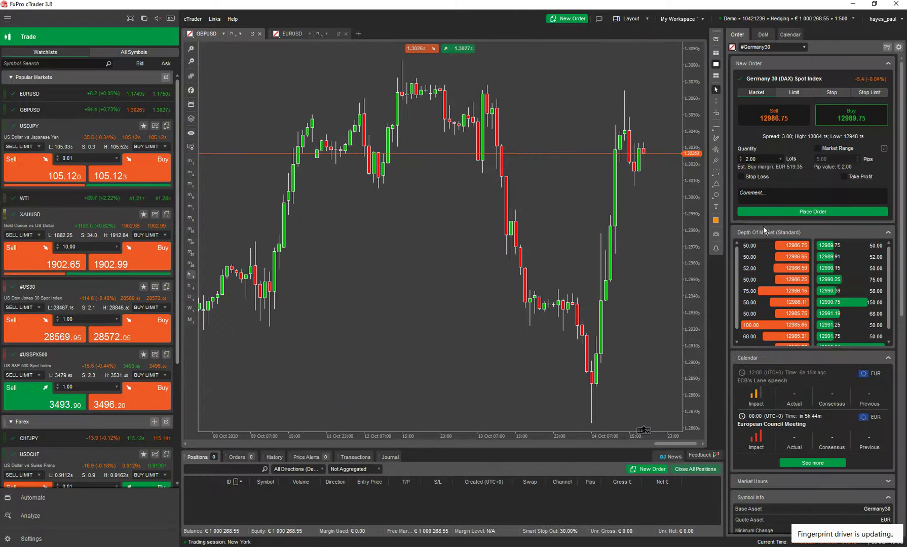
{"action": "double_click", "coordinate": [494, 332]}
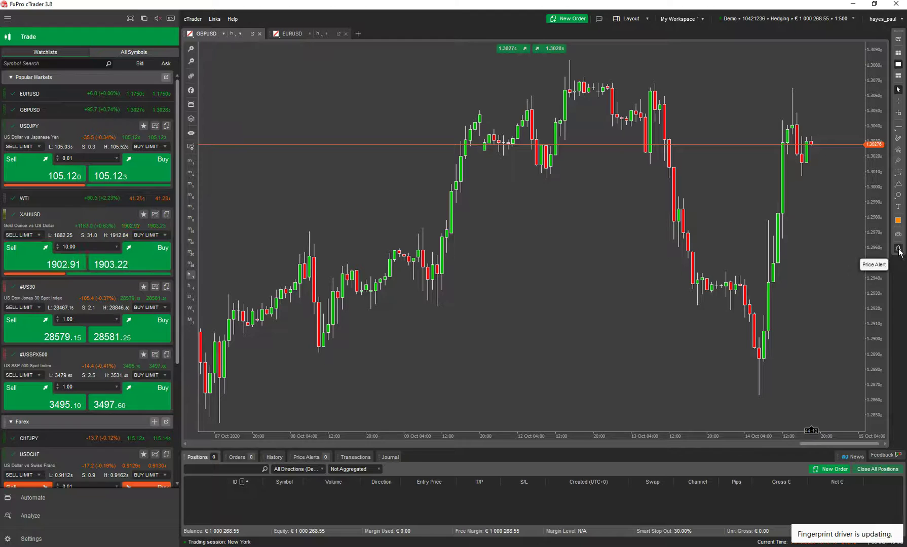
{"action": "left_click", "coordinate": [899, 251]}
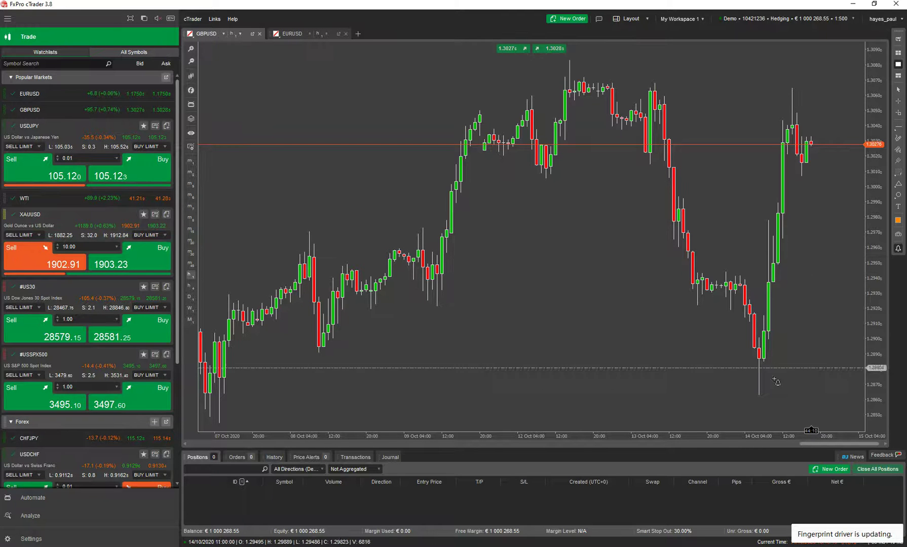
{"action": "left_click", "coordinate": [769, 267]}
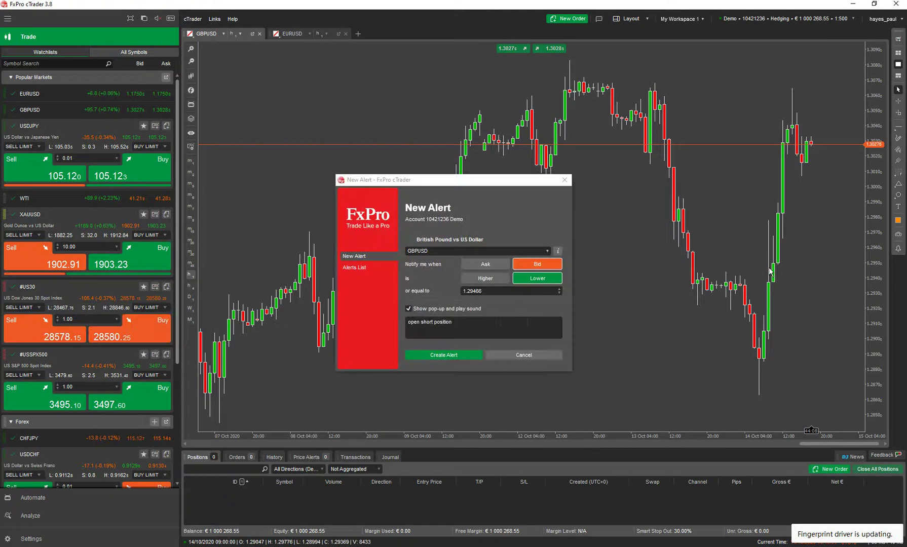
{"action": "left_click_drag", "start_coordinate": [481, 182], "coordinate": [732, 80]}
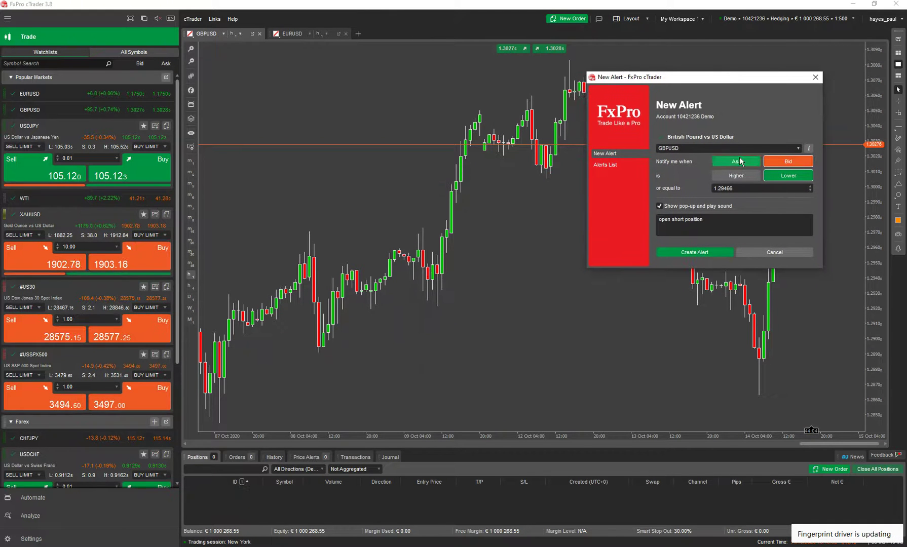
{"action": "left_click", "coordinate": [739, 160]}
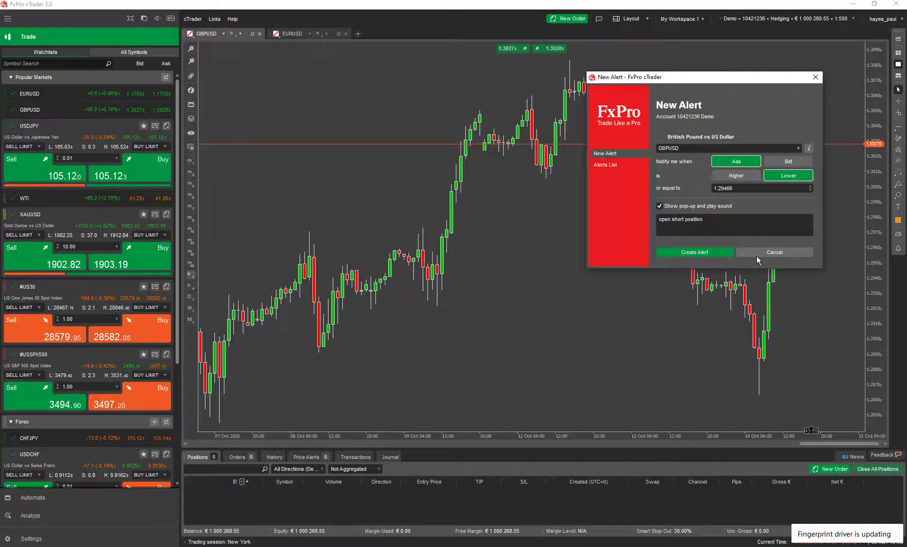
{"action": "left_click", "coordinate": [757, 256]}
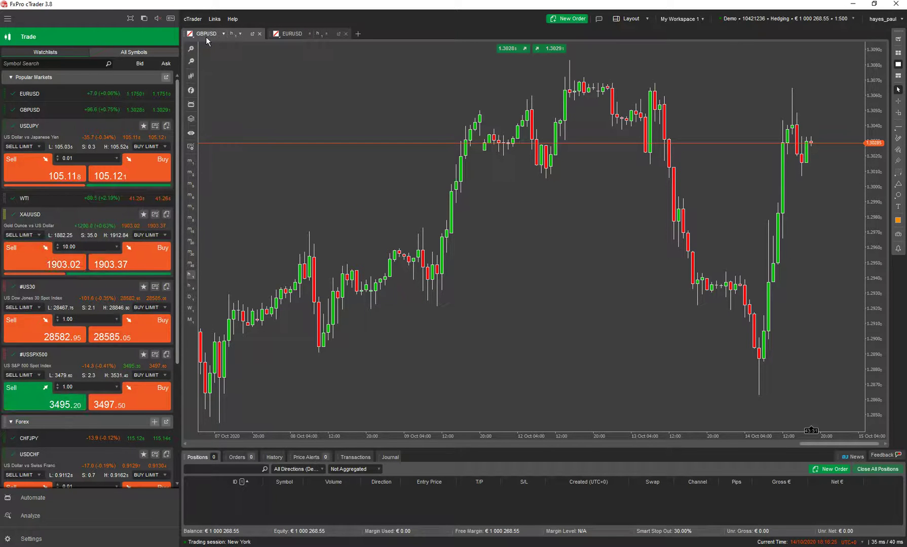
Step: Search 'pro', choose ClickAlgo Price Alerts Pro Trial and enter the Telegram bot token in its settings
{"action": "left_click", "coordinate": [191, 90]}
{"action": "type", "text": "pro"}
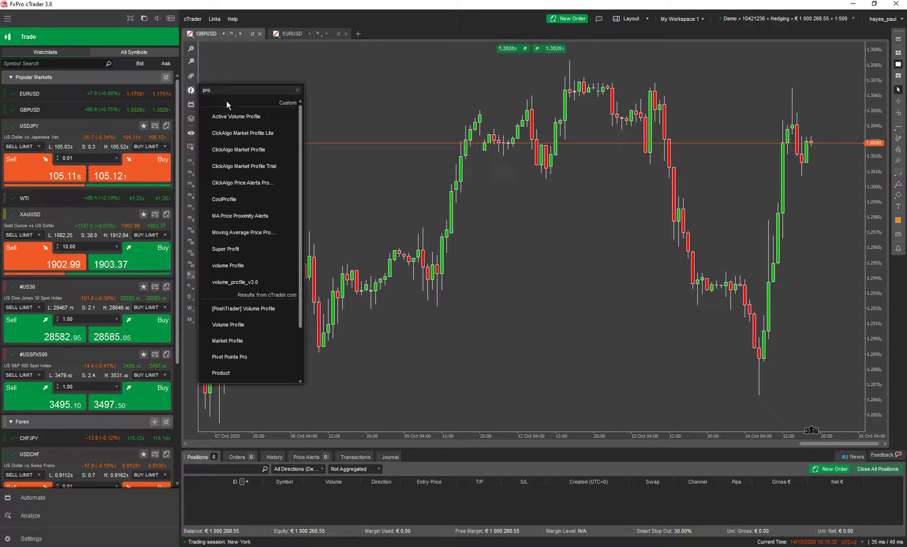
{"action": "left_click", "coordinate": [240, 183]}
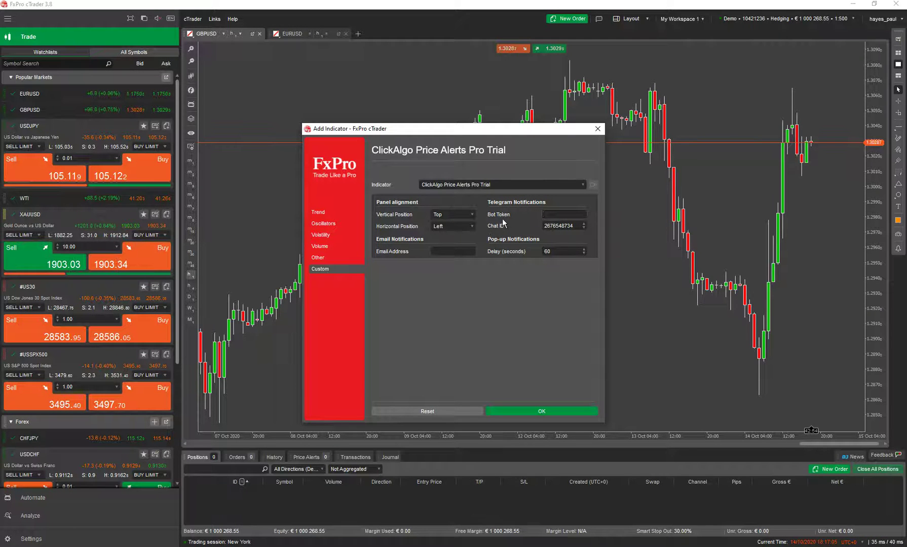
{"action": "left_click", "coordinate": [546, 215]}
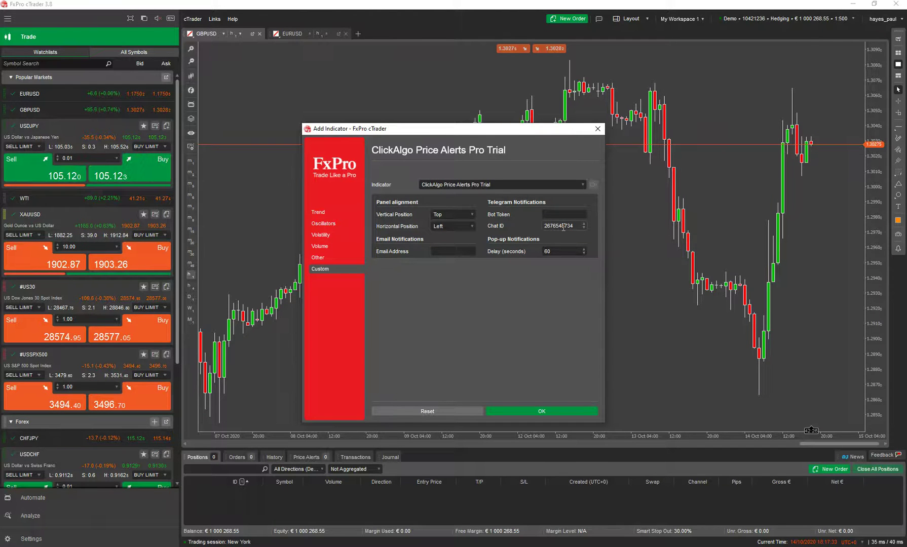
{"action": "left_click_drag", "start_coordinate": [523, 132], "coordinate": [906, 156]}
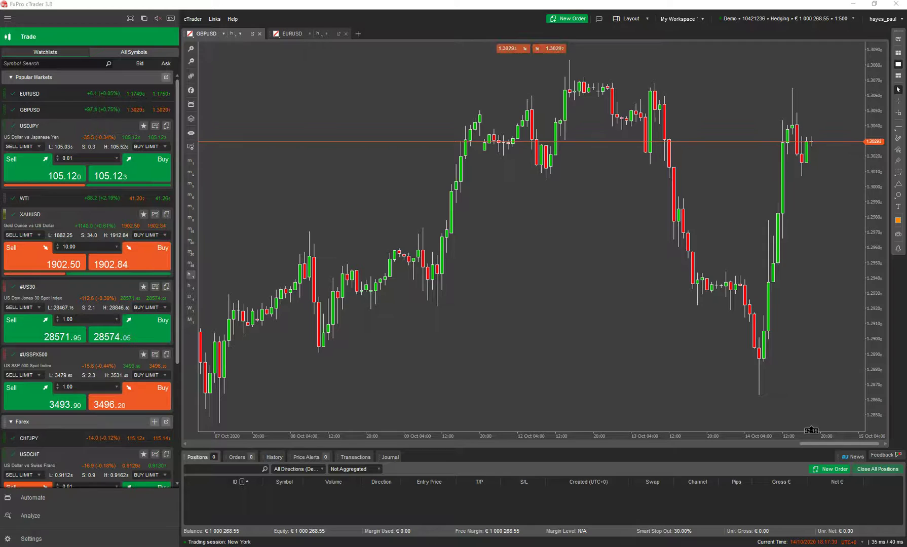
{"action": "left_click_drag", "start_coordinate": [906, 113], "coordinate": [567, 96]}
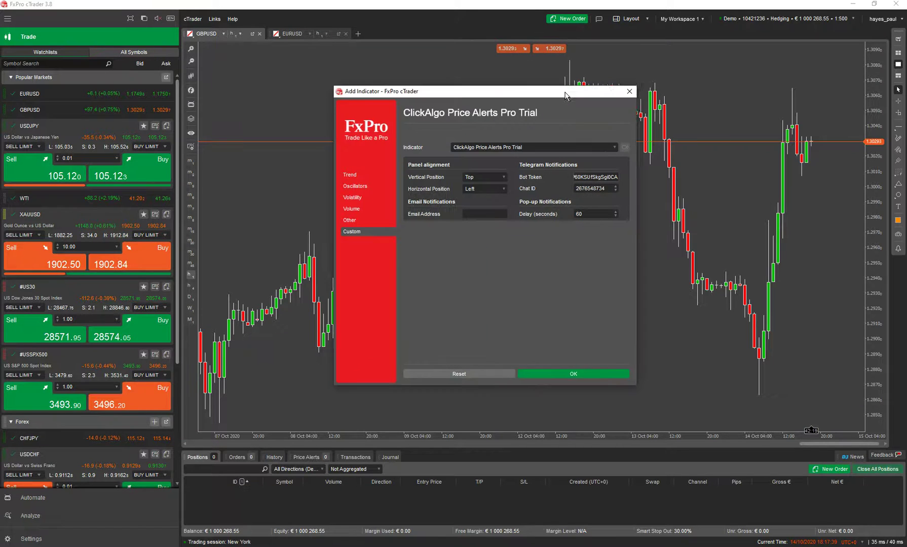
Step: Confirm the indicator, hide the positions panel and start a new Ask-based alert in the alert manager
{"action": "left_click", "coordinate": [561, 373]}
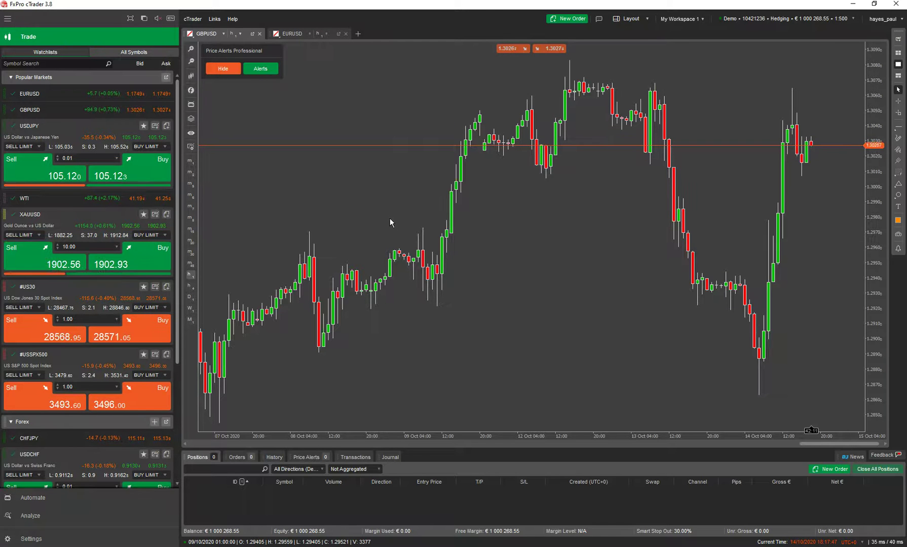
{"action": "double_click", "coordinate": [549, 344]}
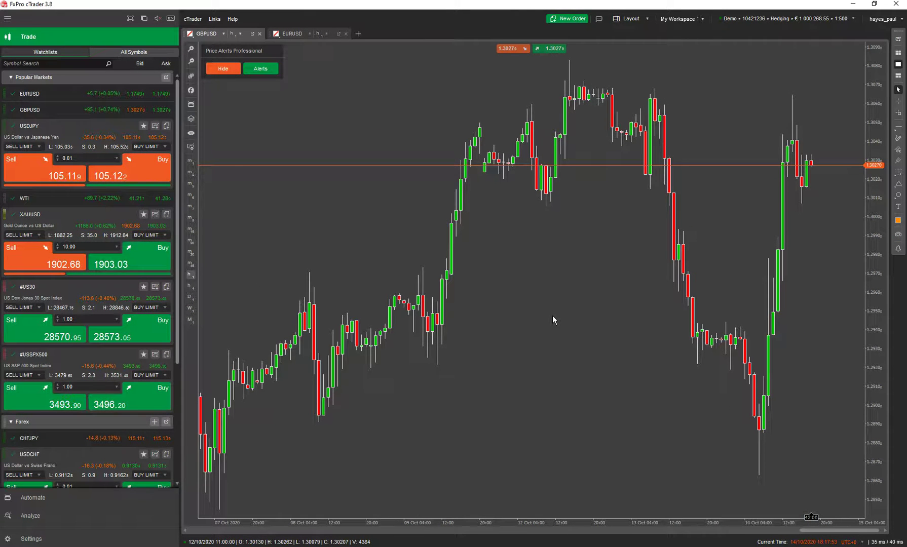
{"action": "left_click", "coordinate": [269, 70]}
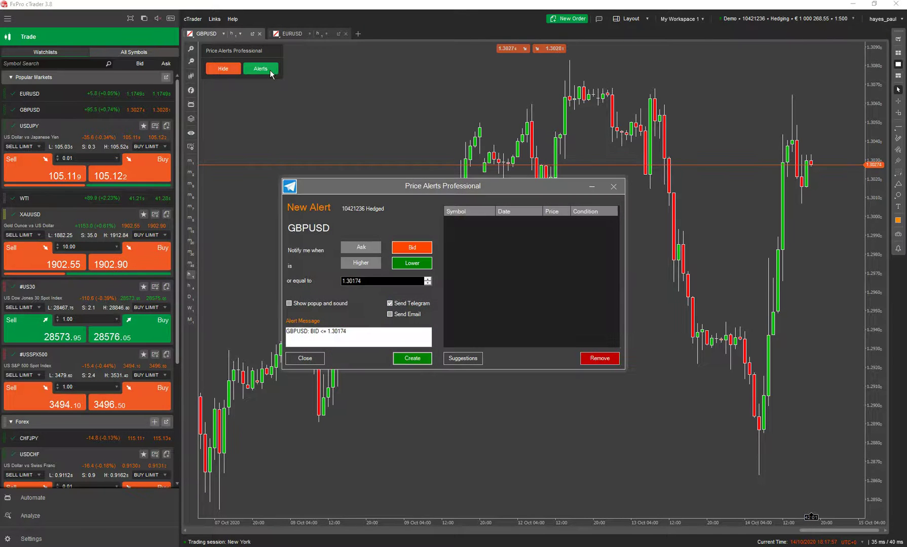
{"action": "left_click_drag", "start_coordinate": [474, 188], "coordinate": [565, 103]}
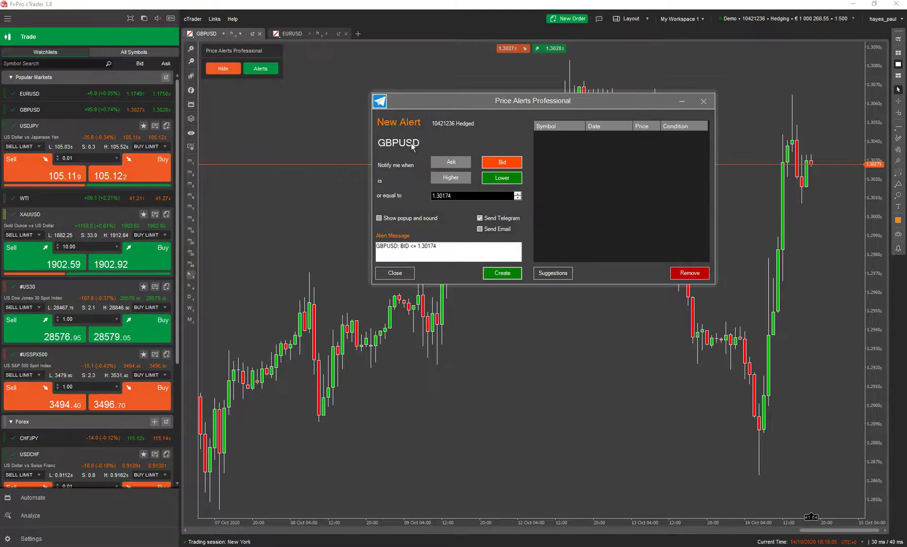
{"action": "left_click", "coordinate": [439, 162]}
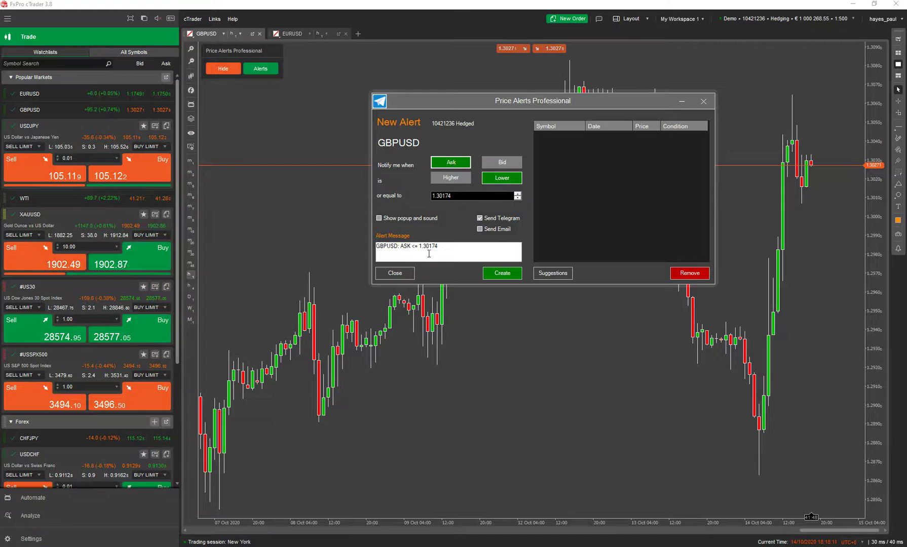
Step: Compare with cTrader's built-in Price Alert windows, then create the GBPUSD Ask ≤ 1.30174 Telegram alert
{"action": "left_click", "coordinate": [897, 249]}
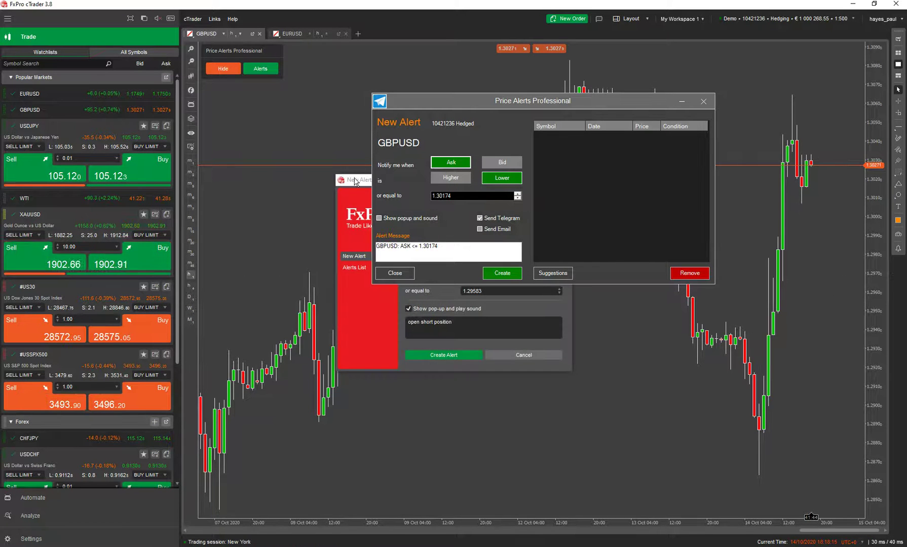
{"action": "mouse_move", "coordinate": [356, 182]}
{"action": "left_mouse_down"}
{"action": "mouse_move", "coordinate": [138, 78]}
{"action": "mouse_move", "coordinate": [136, 95]}
{"action": "left_mouse_up"}
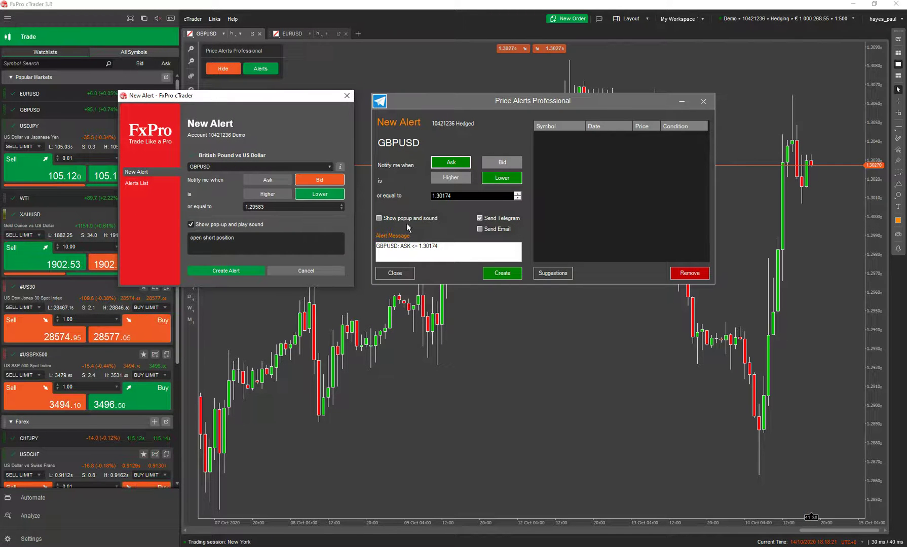
{"action": "left_click", "coordinate": [453, 253]}
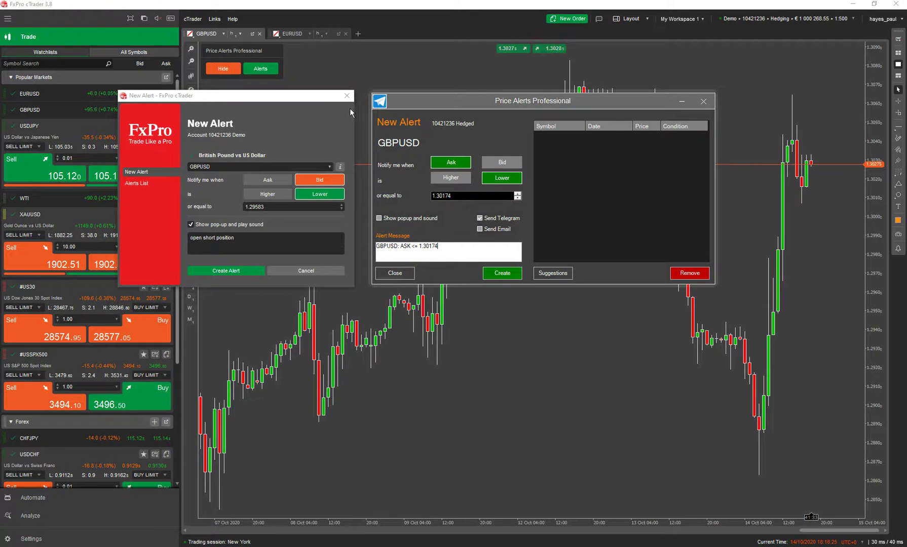
{"action": "left_click", "coordinate": [144, 184]}
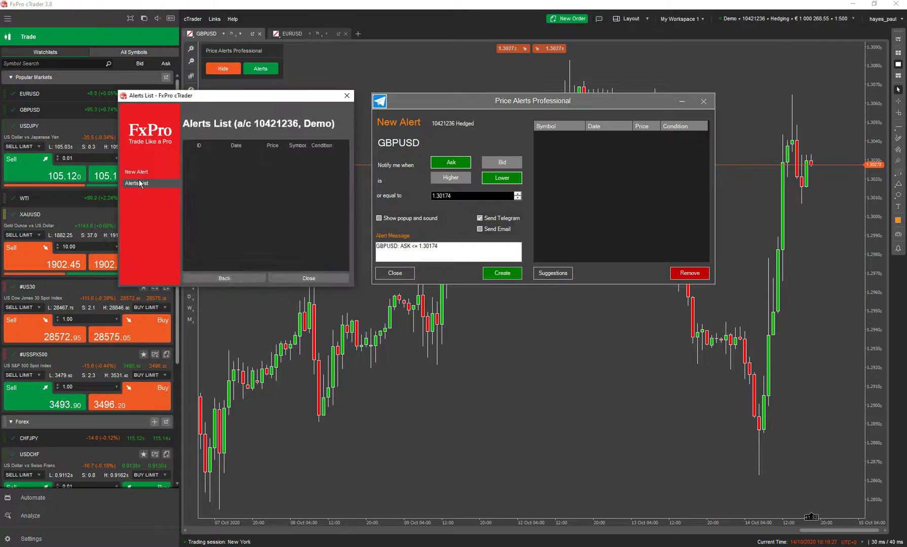
{"action": "left_click", "coordinate": [347, 95]}
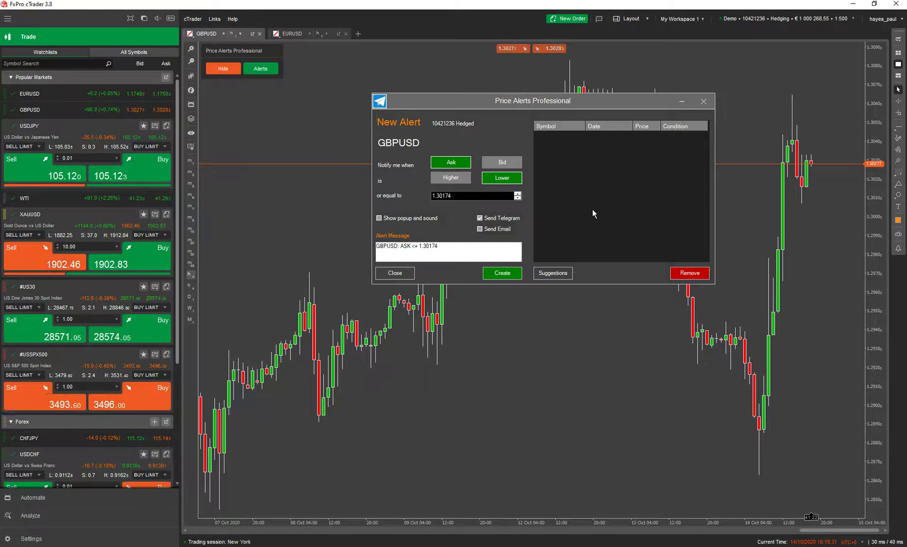
{"action": "left_click", "coordinate": [508, 278]}
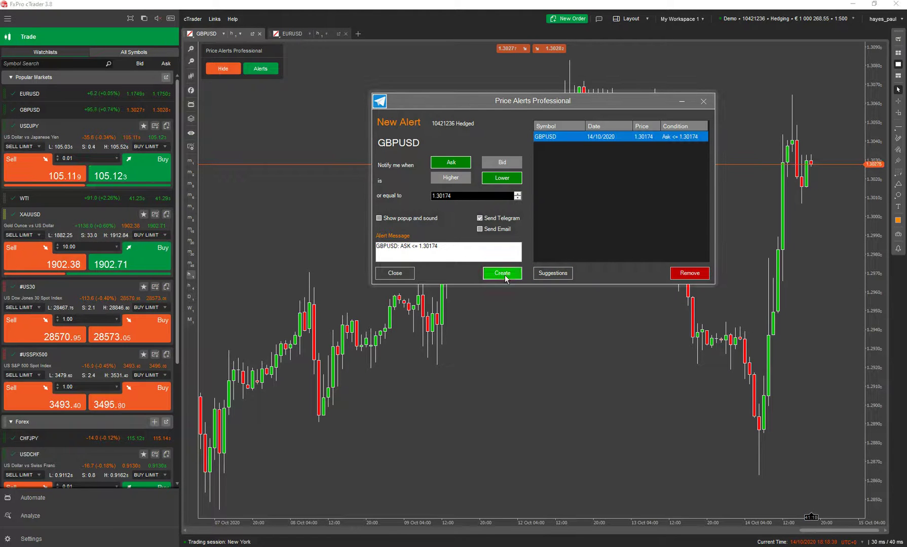
Step: Drag the dashed alert line down so the alert becomes Ask ≤ 1.2920 and verify it in the alert list
{"action": "left_click", "coordinate": [397, 275]}
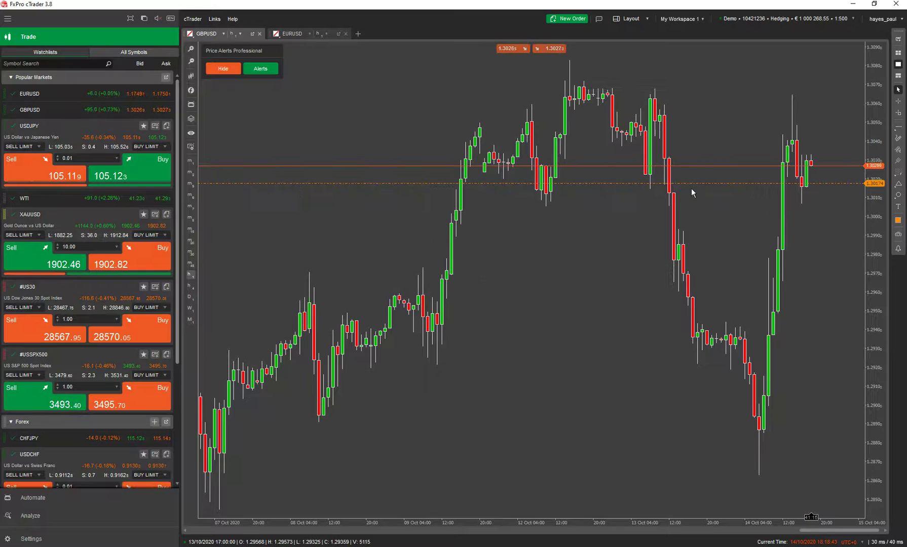
{"action": "left_click", "coordinate": [261, 68]}
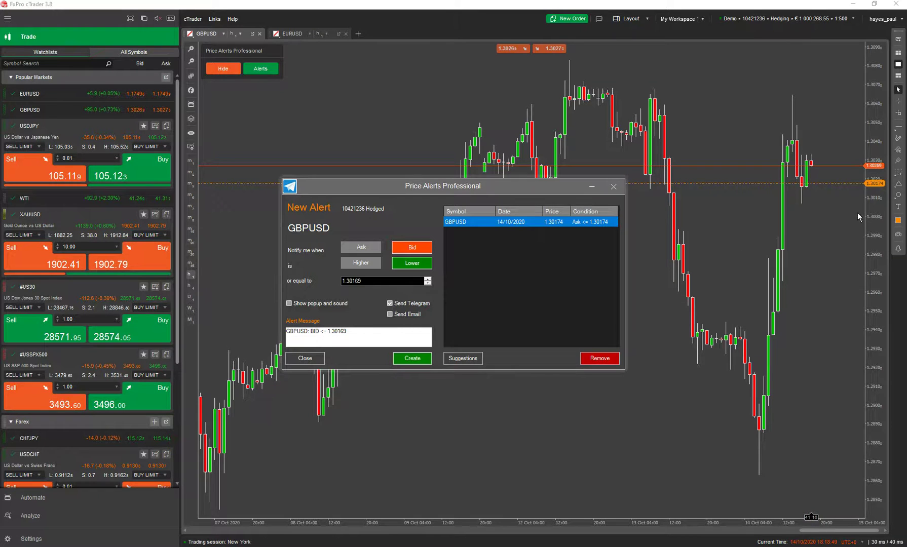
{"action": "left_click", "coordinate": [305, 359]}
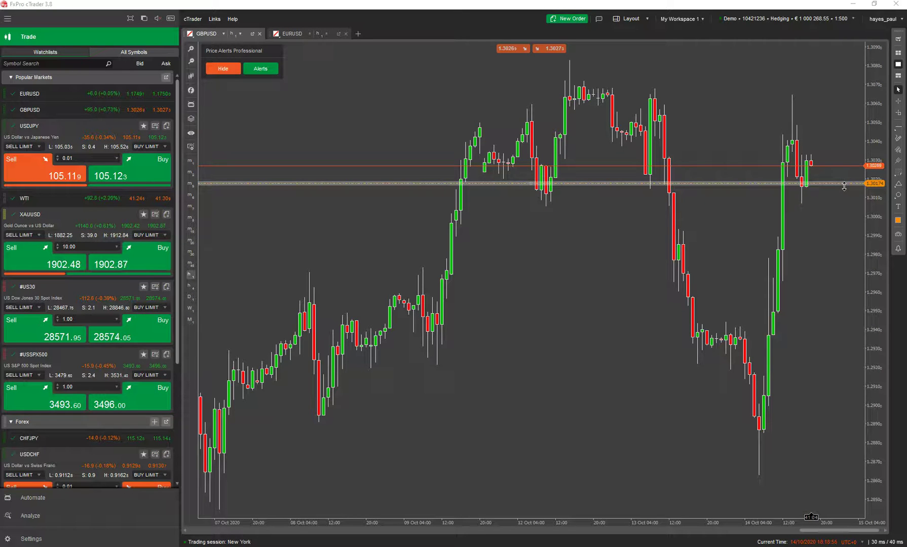
{"action": "left_click_drag", "start_coordinate": [844, 186], "coordinate": [806, 367]}
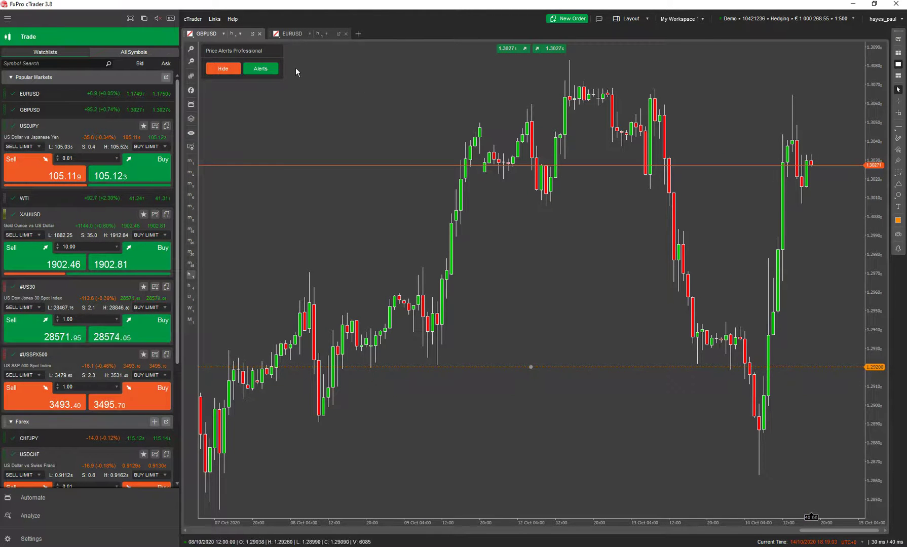
{"action": "left_click", "coordinate": [261, 69]}
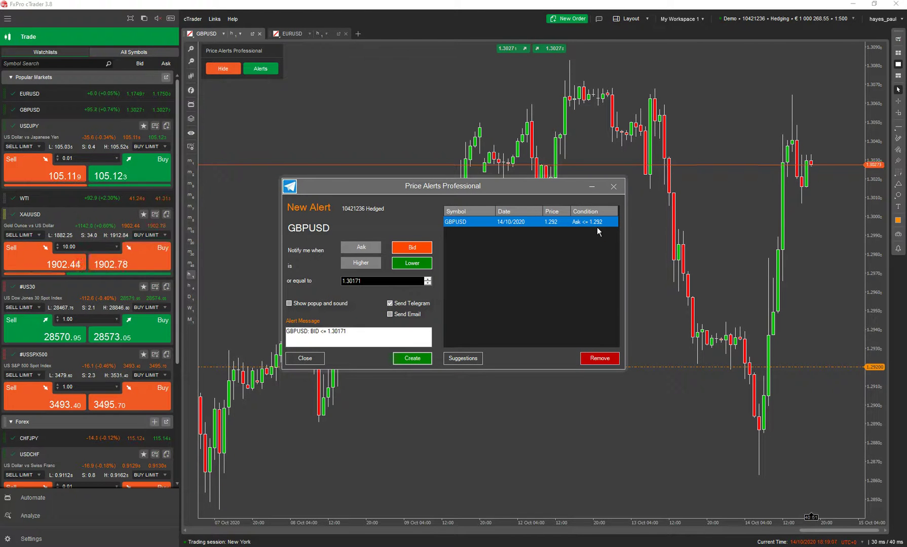
{"action": "left_click_drag", "start_coordinate": [556, 191], "coordinate": [520, 105]}
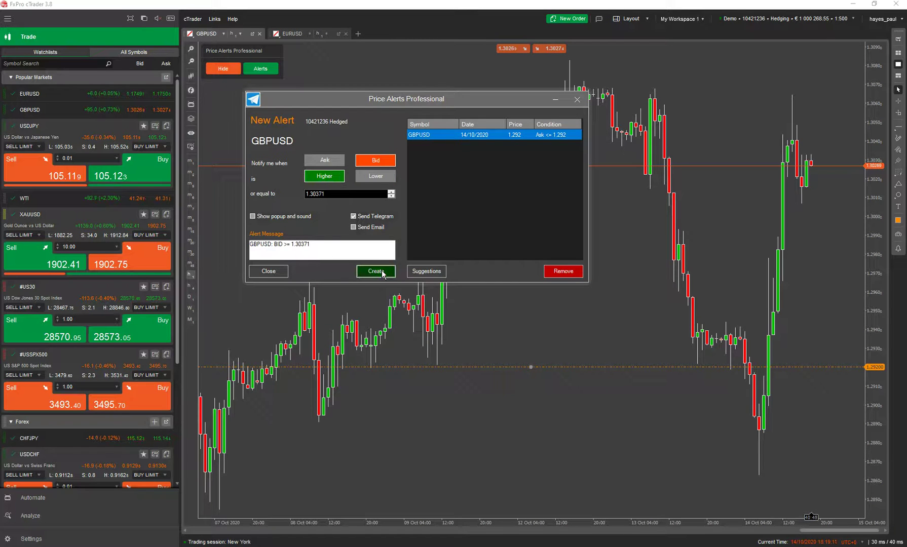
{"action": "left_click", "coordinate": [254, 272]}
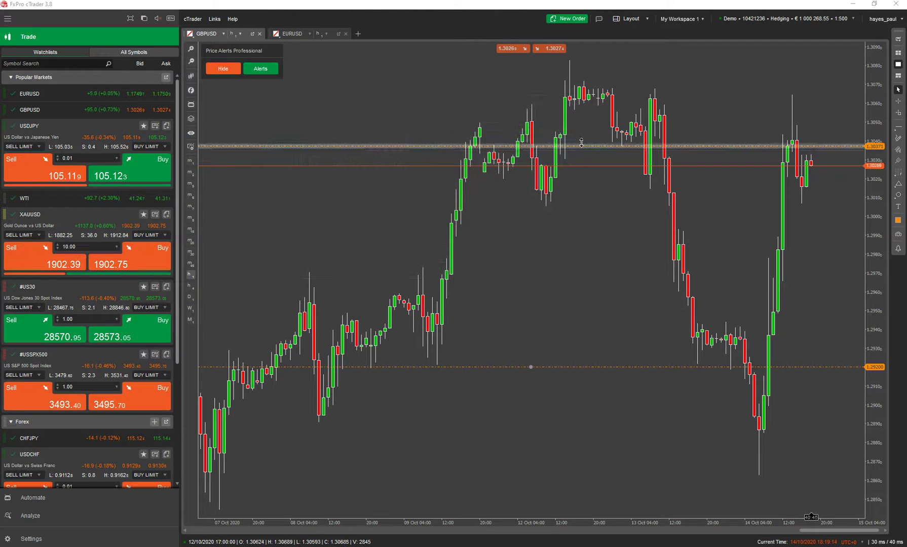
{"action": "left_click_drag", "start_coordinate": [581, 147], "coordinate": [584, 84]}
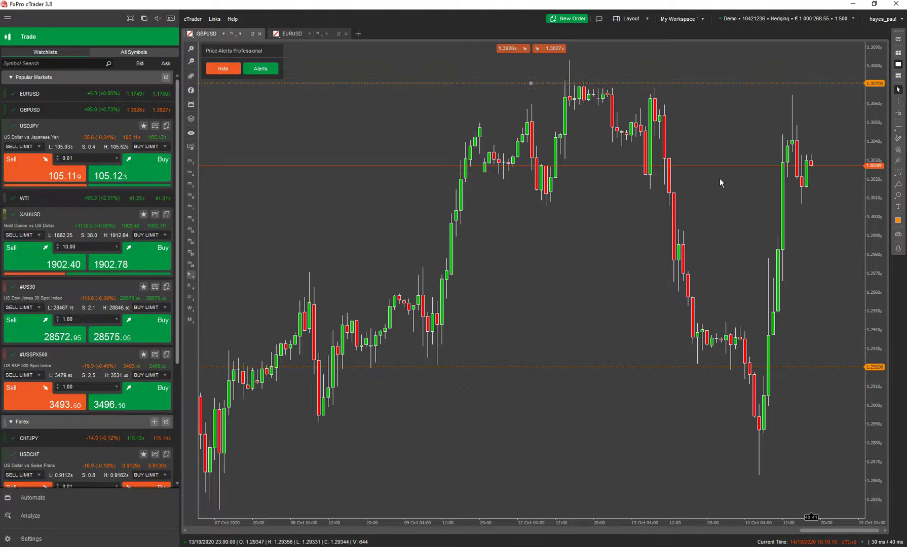
{"action": "left_click", "coordinate": [269, 68]}
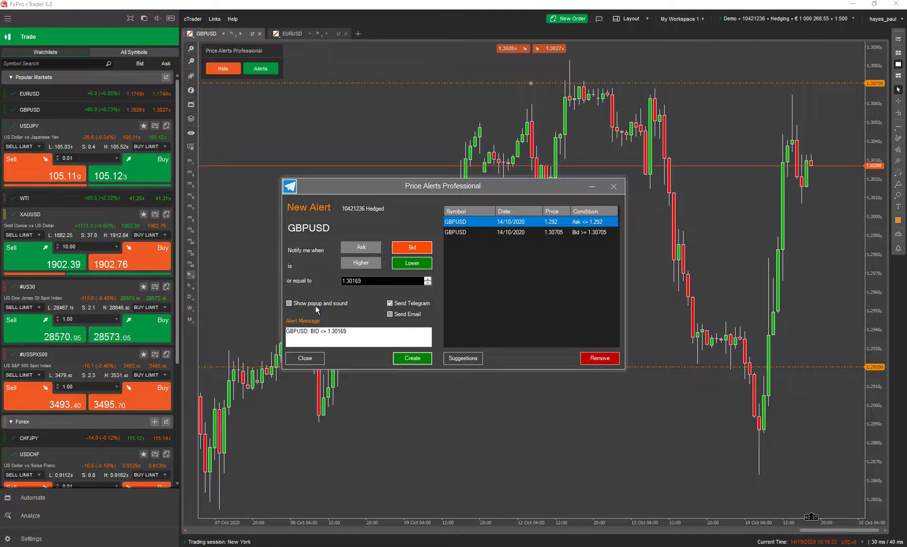
{"action": "left_click", "coordinate": [290, 304]}
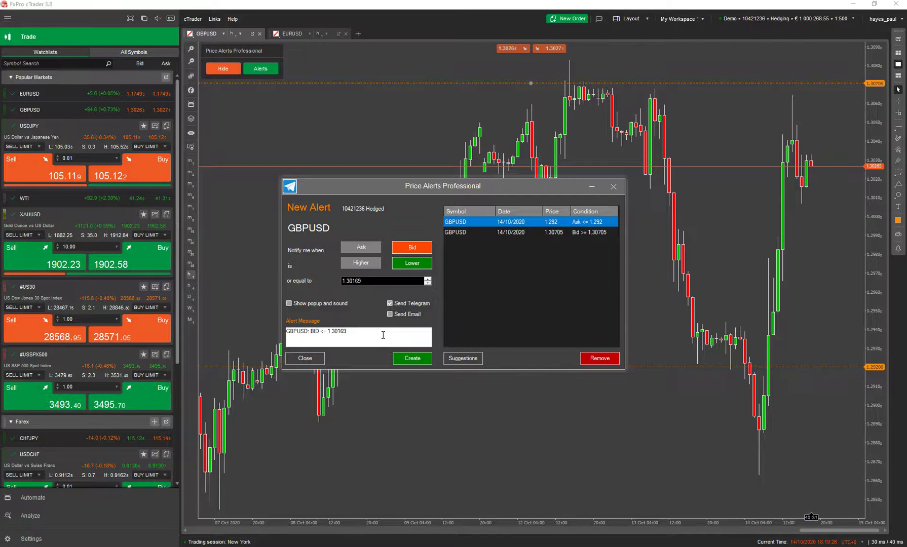
{"action": "type", "text": ", buy"}
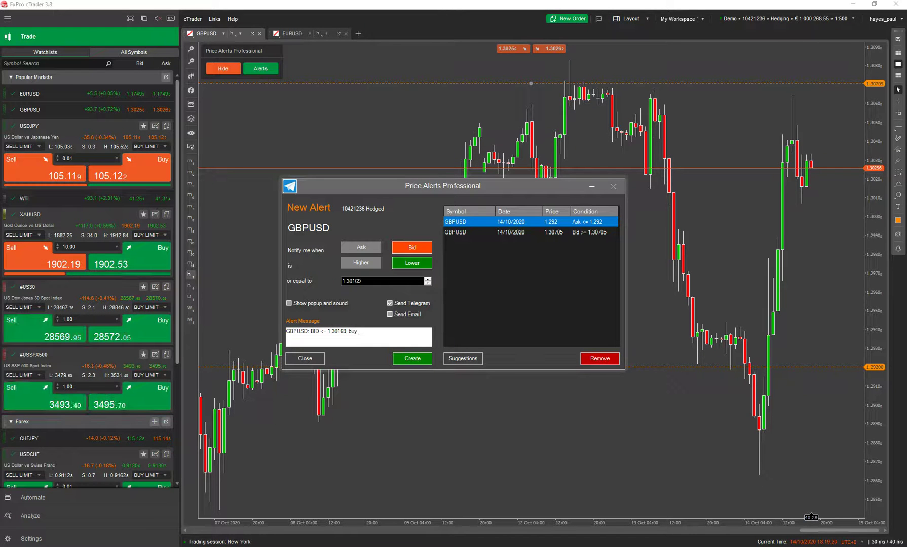
{"action": "key", "text": "BackSpace"}
{"action": "key", "text": "BackSpace"}
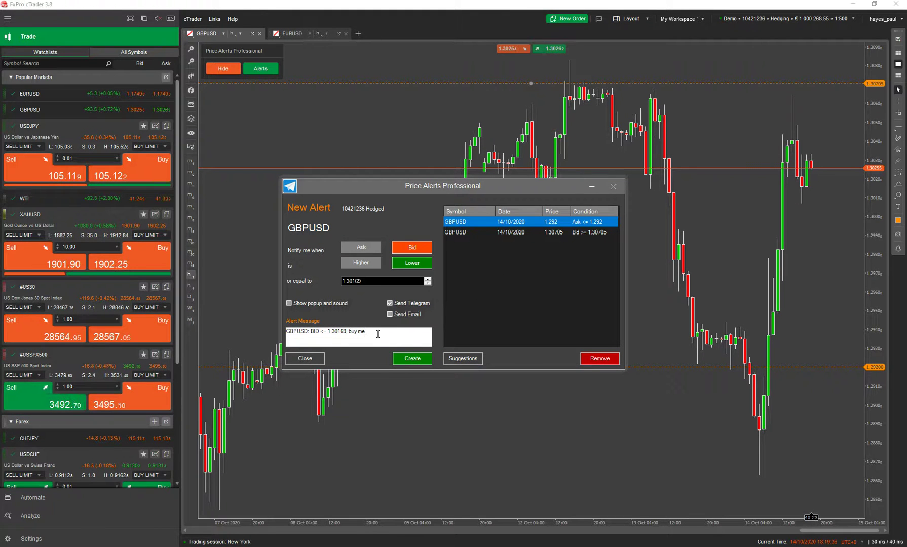
{"action": "left_click_drag", "start_coordinate": [377, 334], "coordinate": [349, 332]}
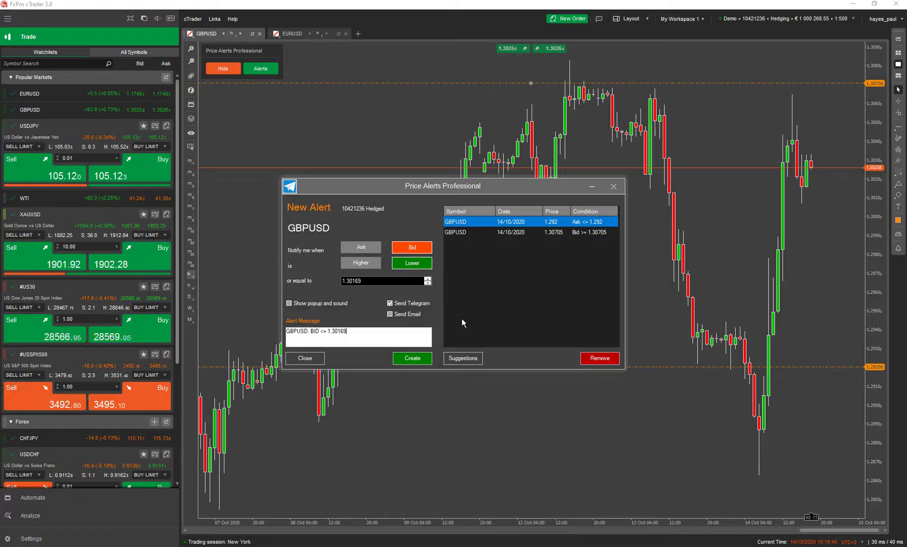
Step: Review the Bid ≥ 1.30702 alert in the list and inspect the 1.29200 alert line's properties
{"action": "left_click", "coordinate": [311, 359]}
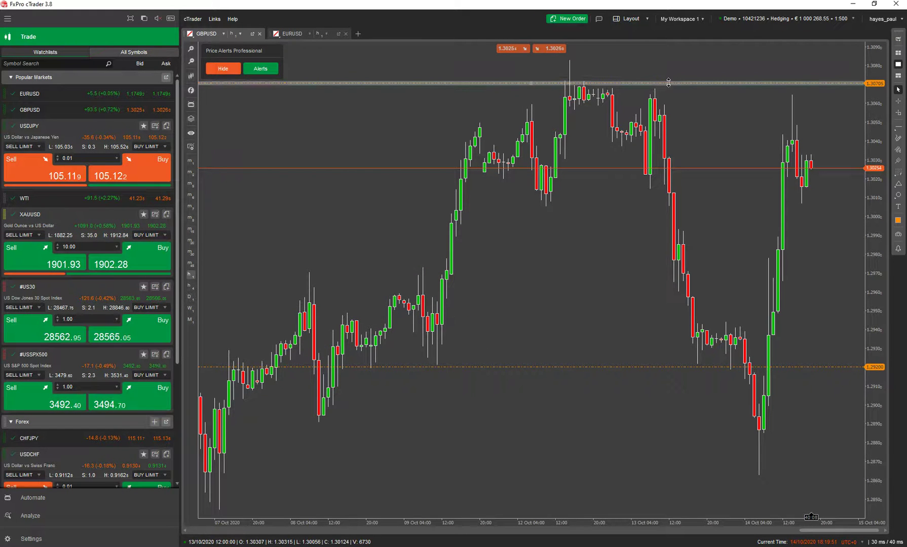
{"action": "left_click", "coordinate": [269, 69]}
{"action": "left_click", "coordinate": [491, 231]}
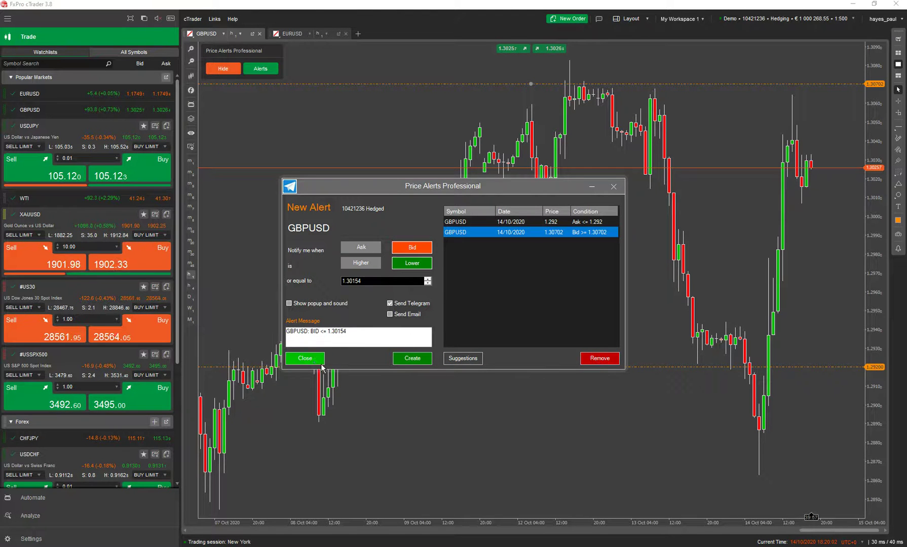
{"action": "left_click", "coordinate": [305, 358]}
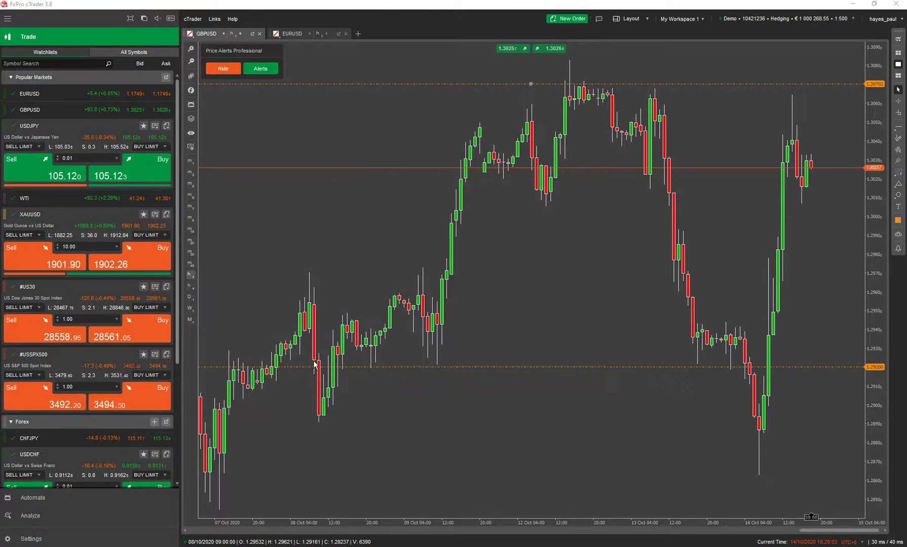
{"action": "left_click", "coordinate": [577, 367]}
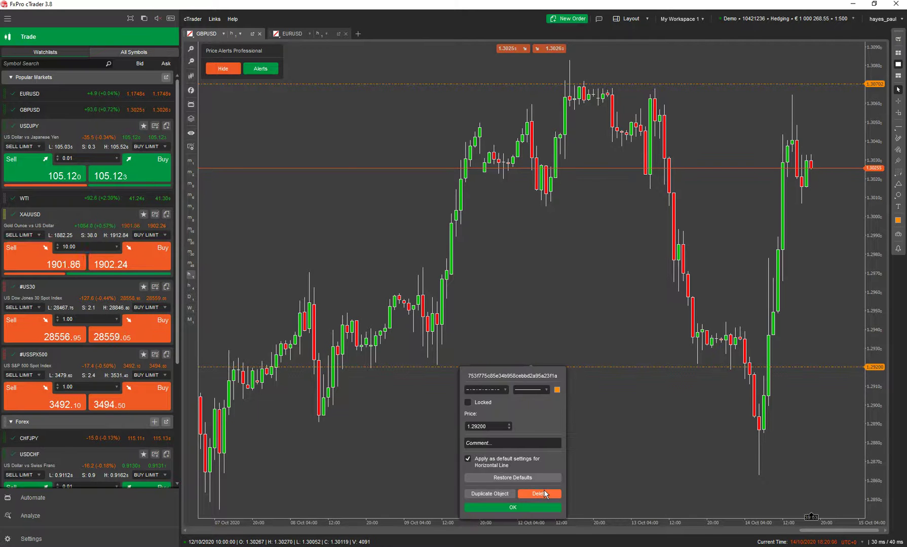
{"action": "left_click", "coordinate": [571, 327]}
Step: Create a Bid ≤ 1.30155 alert and drag its line down to about 1.29678
{"action": "left_click", "coordinate": [261, 68]}
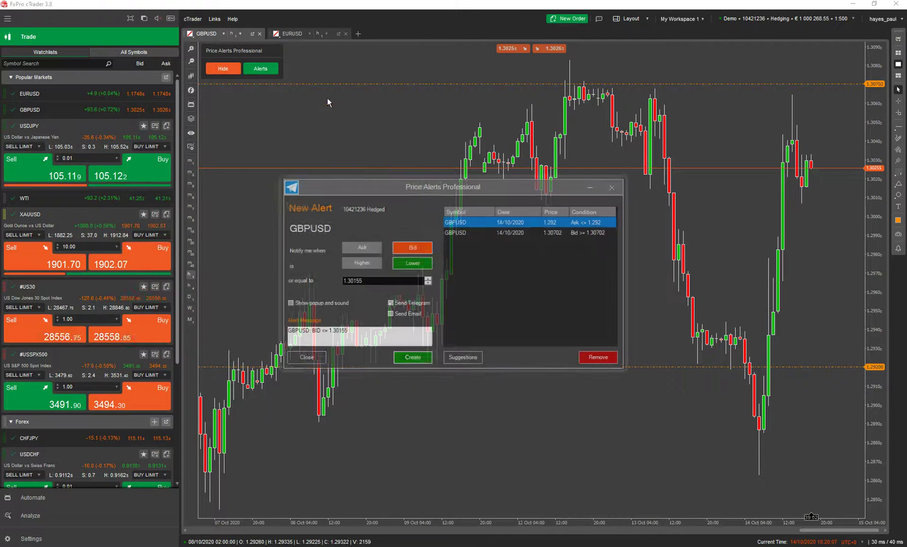
{"action": "left_click", "coordinate": [368, 265]}
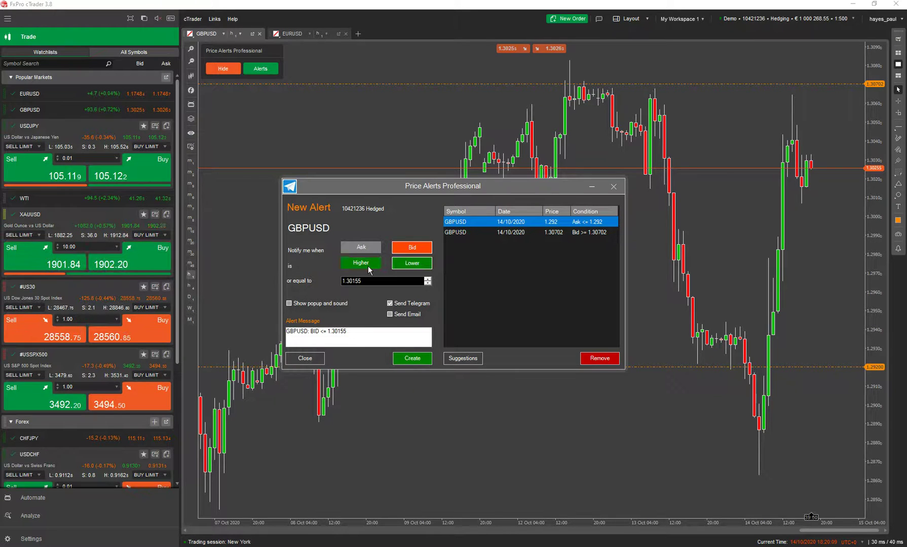
{"action": "left_click", "coordinate": [411, 263]}
{"action": "left_click", "coordinate": [413, 358]}
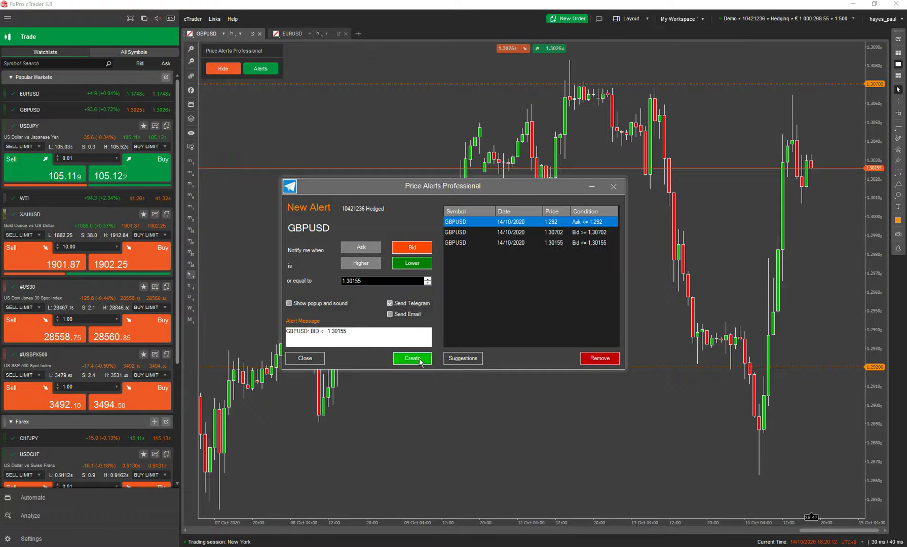
{"action": "left_click", "coordinate": [321, 360]}
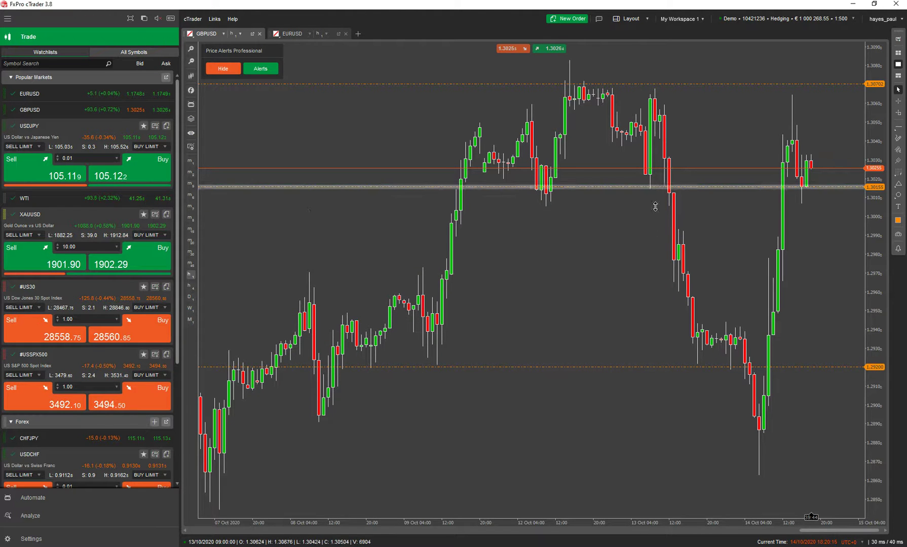
{"action": "left_click_drag", "start_coordinate": [658, 187], "coordinate": [658, 276]}
Step: Remove the Bid ≤ 1.29678 alert, then drag the top alert line down toward the current price
{"action": "left_click", "coordinate": [262, 69]}
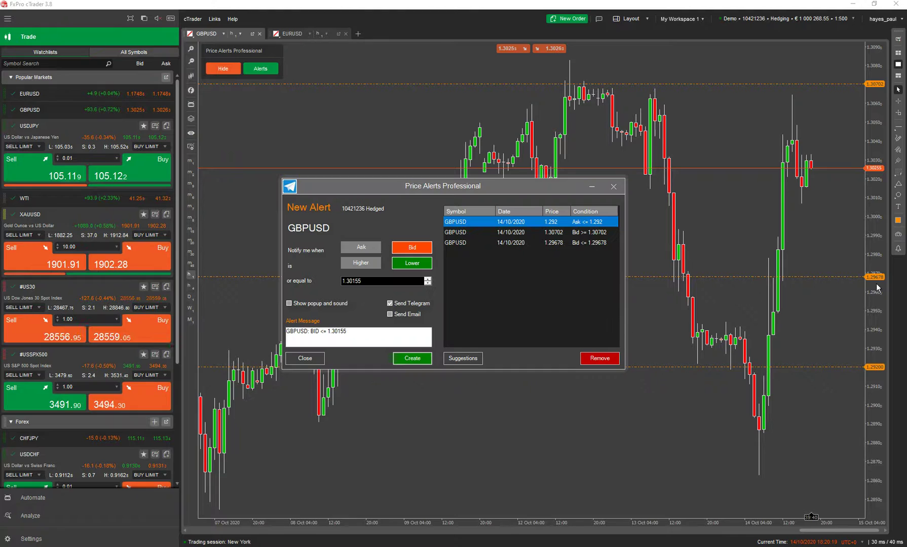
{"action": "left_click", "coordinate": [606, 243]}
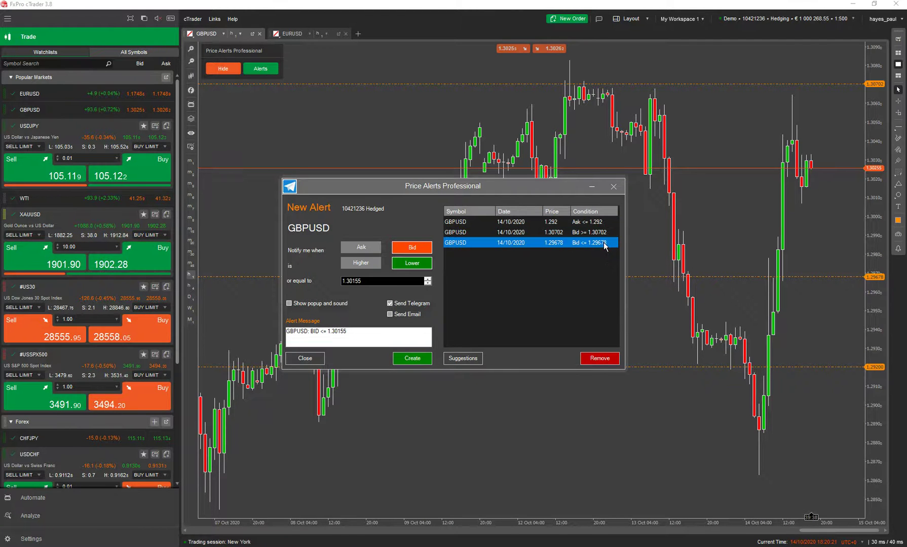
{"action": "left_click", "coordinate": [599, 361]}
{"action": "left_click", "coordinate": [304, 358]}
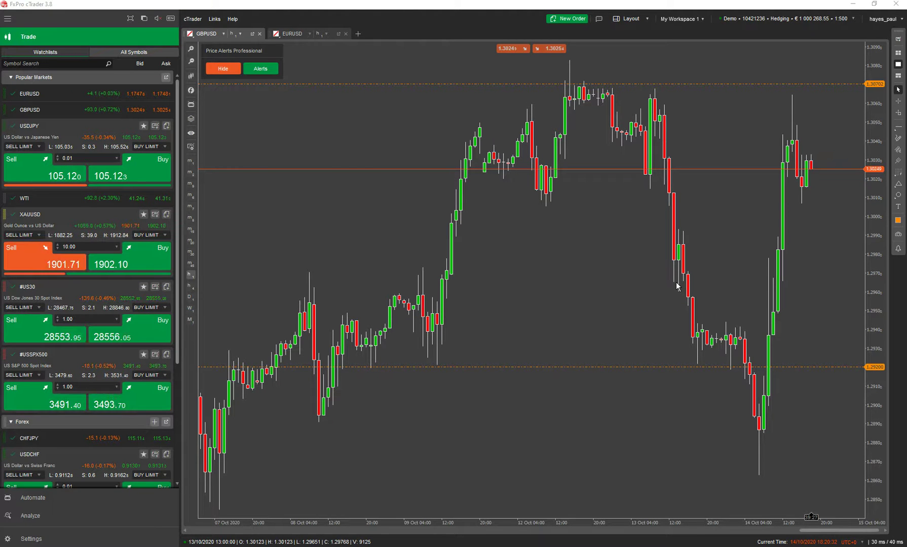
{"action": "left_click_drag", "start_coordinate": [695, 84], "coordinate": [687, 176]}
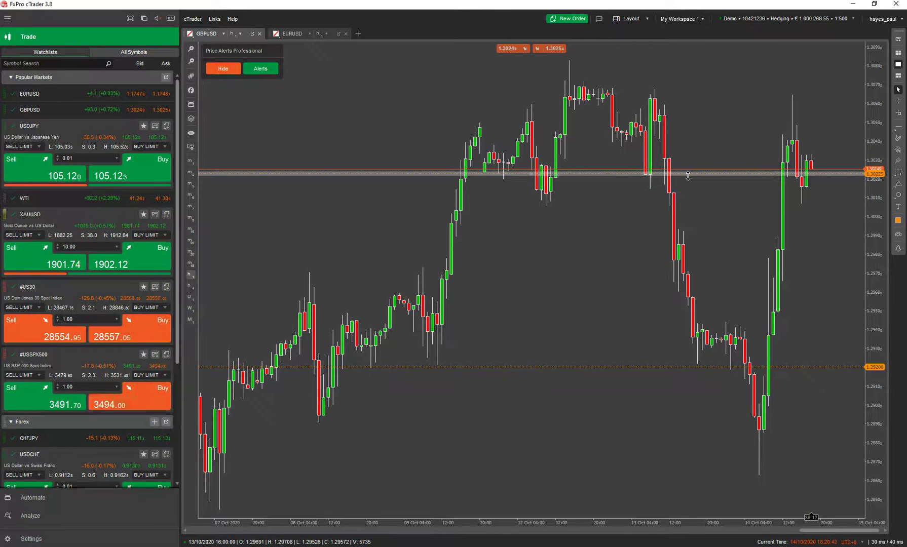
Step: Trigger the alert by crossing the price, view the GBPUSD: BID >= 1.30371 message in Telegram's PrivateChannel and close Telegram
{"action": "left_click_drag", "start_coordinate": [687, 176], "coordinate": [688, 176]}
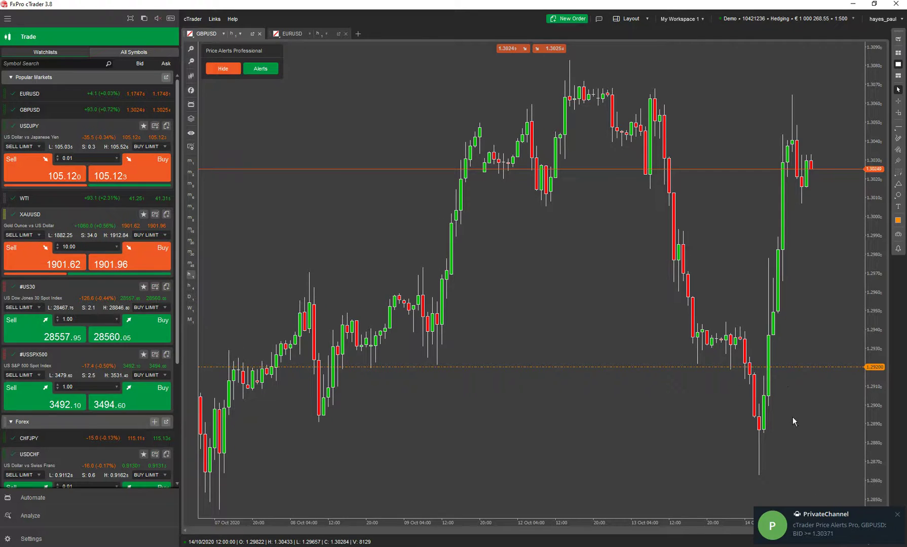
{"action": "left_click", "coordinate": [823, 525]}
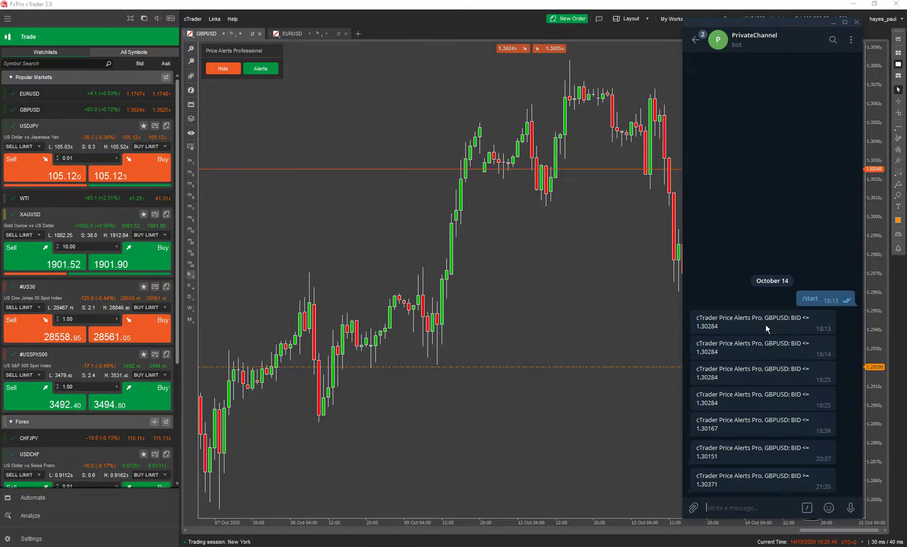
{"action": "left_click", "coordinate": [696, 43]}
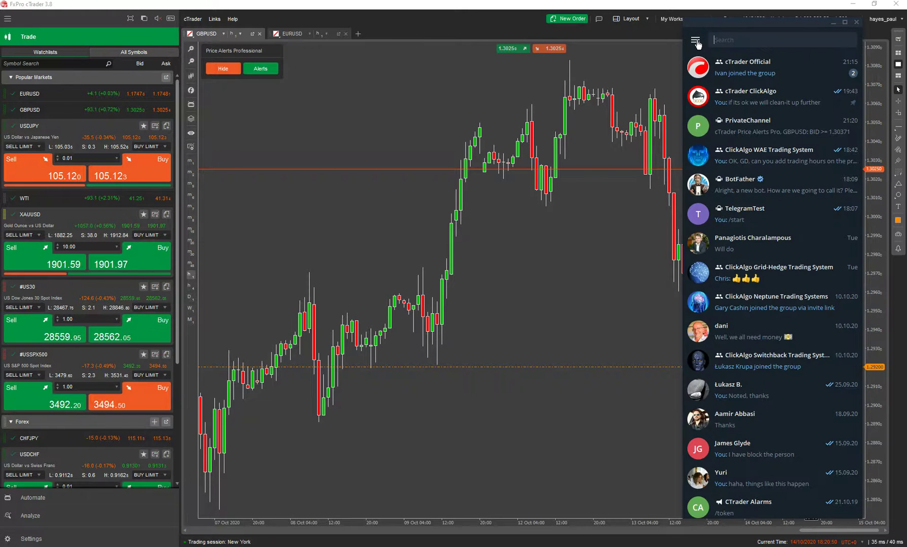
{"action": "left_click", "coordinate": [836, 22]}
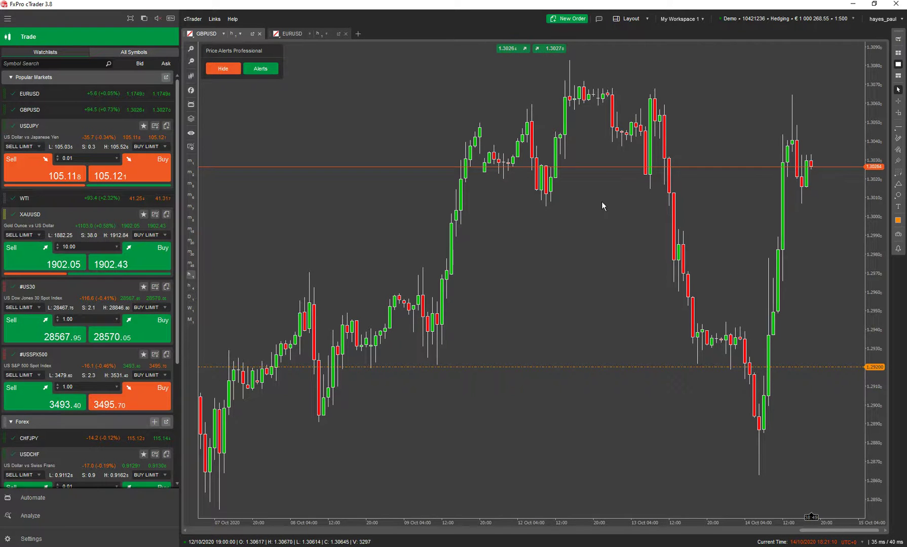
Step: Move the 1.29200 alert line up to about 1.29938 and select it on the chart
{"action": "left_click_drag", "start_coordinate": [686, 367], "coordinate": [530, 227]}
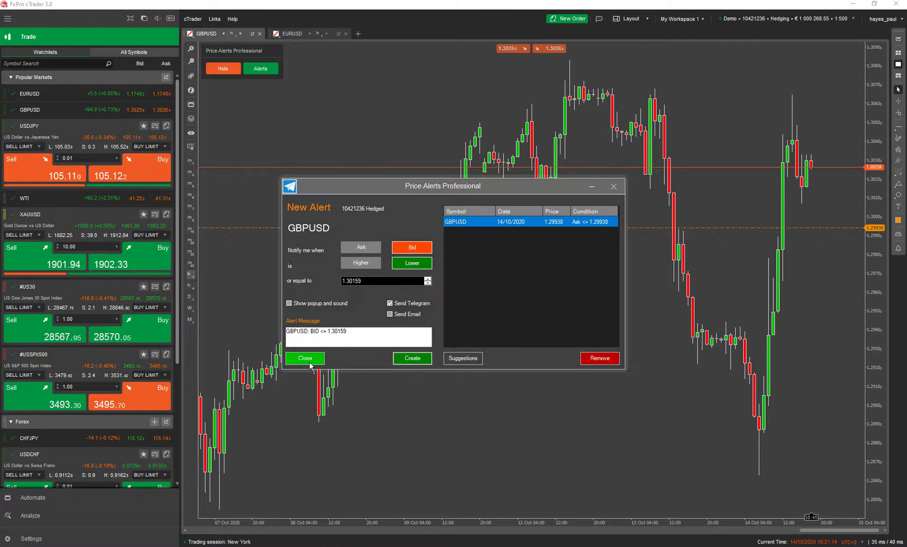
{"action": "left_click", "coordinate": [305, 358]}
{"action": "right_click", "coordinate": [677, 232]}
{"action": "left_click", "coordinate": [736, 227]}
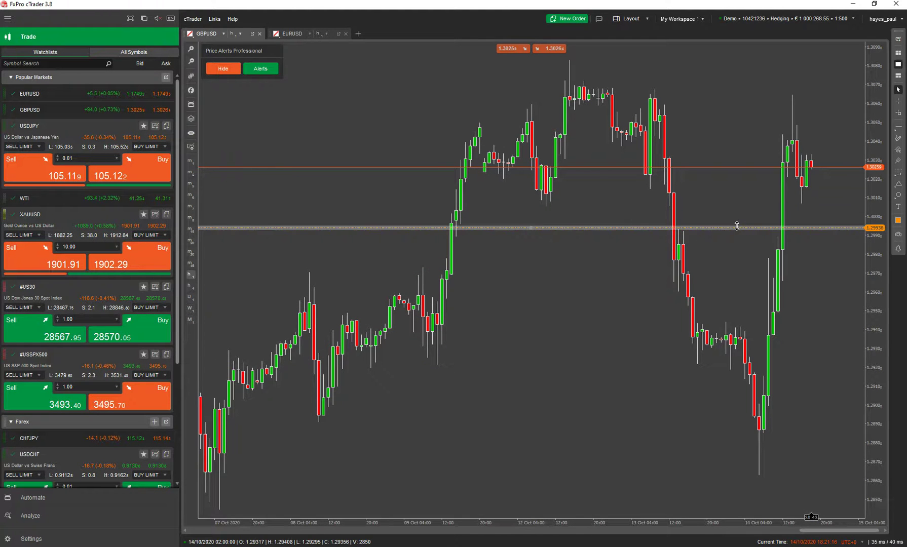
Step: Delete the alert from its line settings and confirm the alert list is empty
{"action": "double_click", "coordinate": [736, 227]}
{"action": "left_click", "coordinate": [695, 358]}
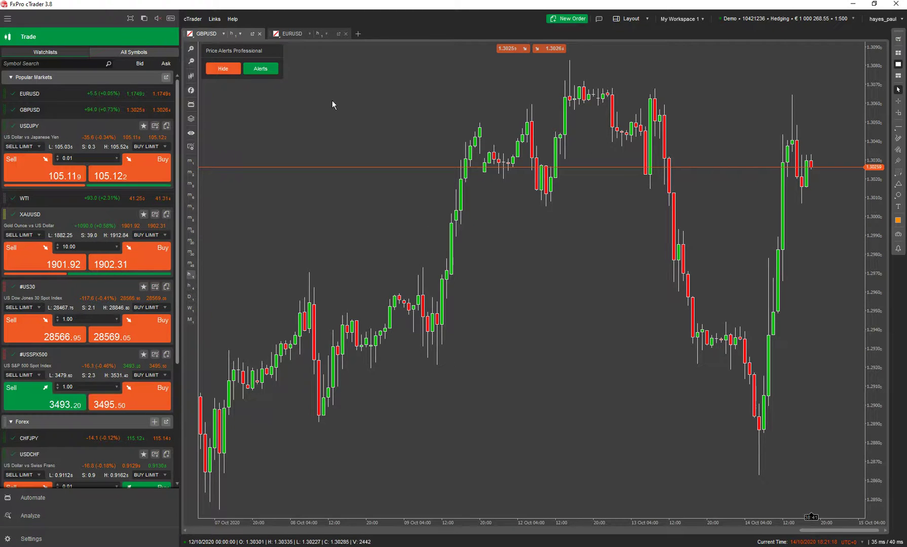
{"action": "left_click", "coordinate": [259, 69]}
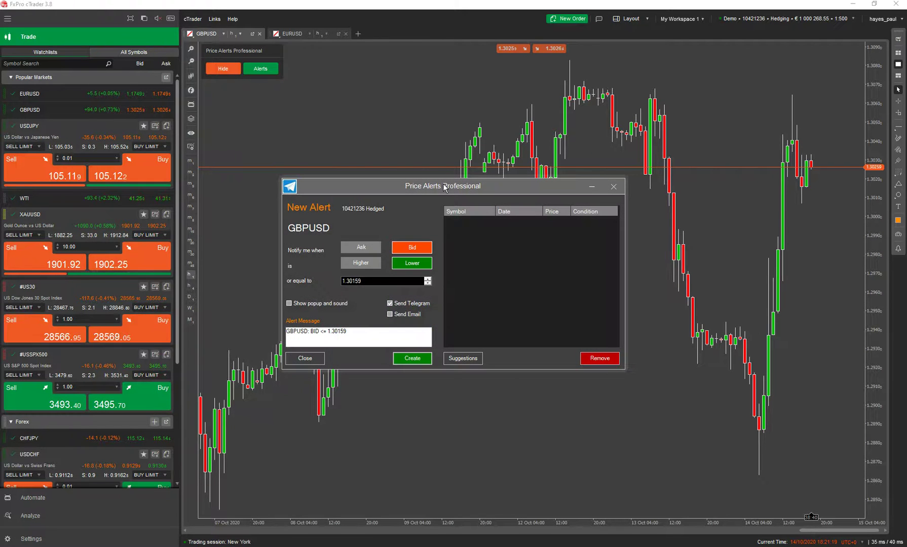
{"action": "left_click", "coordinate": [622, 187]}
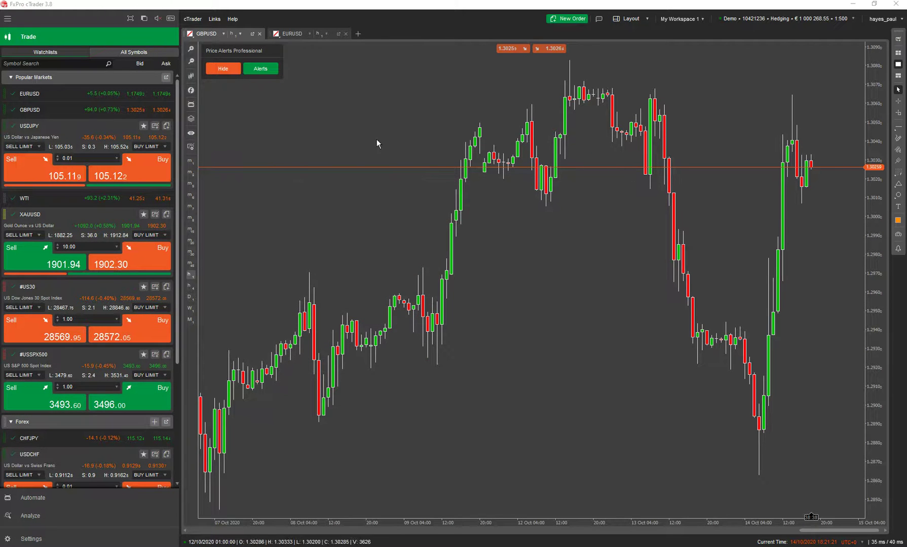
{"action": "left_click", "coordinate": [289, 35]}
{"action": "left_click", "coordinate": [191, 90]}
{"action": "type", "text": "pro"}
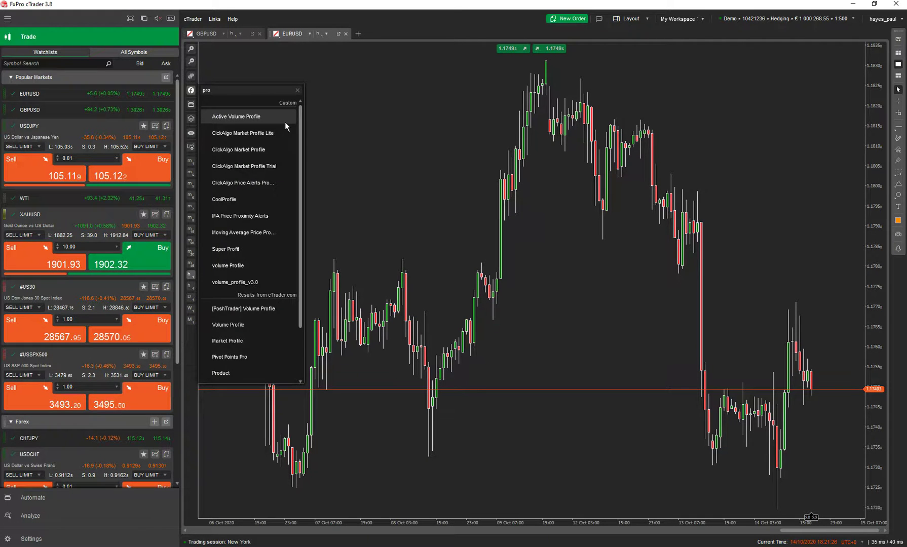
{"action": "left_click", "coordinate": [228, 57]}
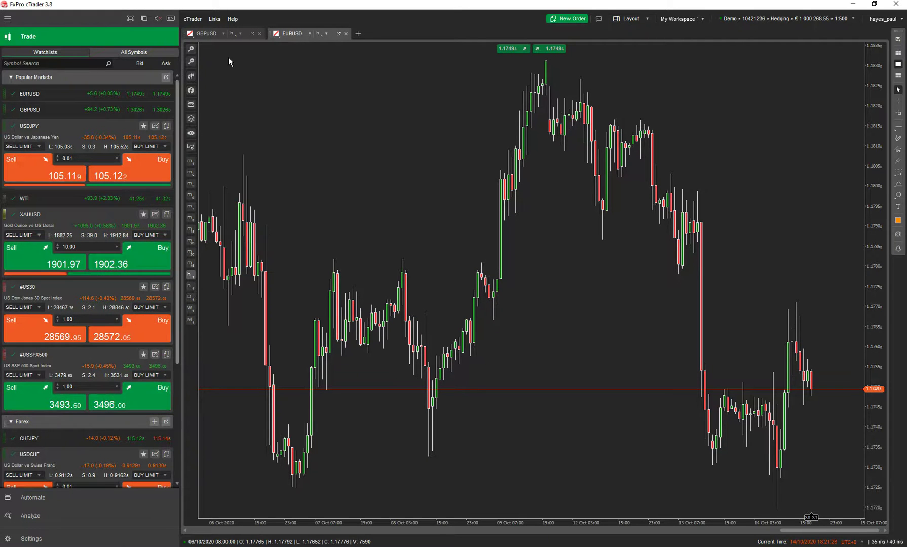
{"action": "left_click", "coordinate": [209, 34]}
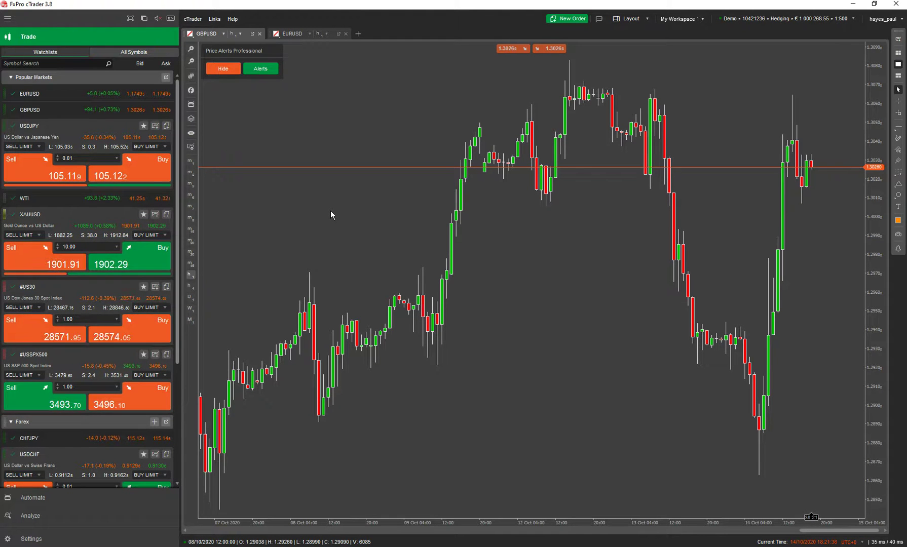
Step: Create Bid ≤ 1.3016 and Bid ≥ 1.3036 alerts, then drag their lines to about 1.2992 and 1.3059
{"action": "left_click", "coordinate": [261, 69]}
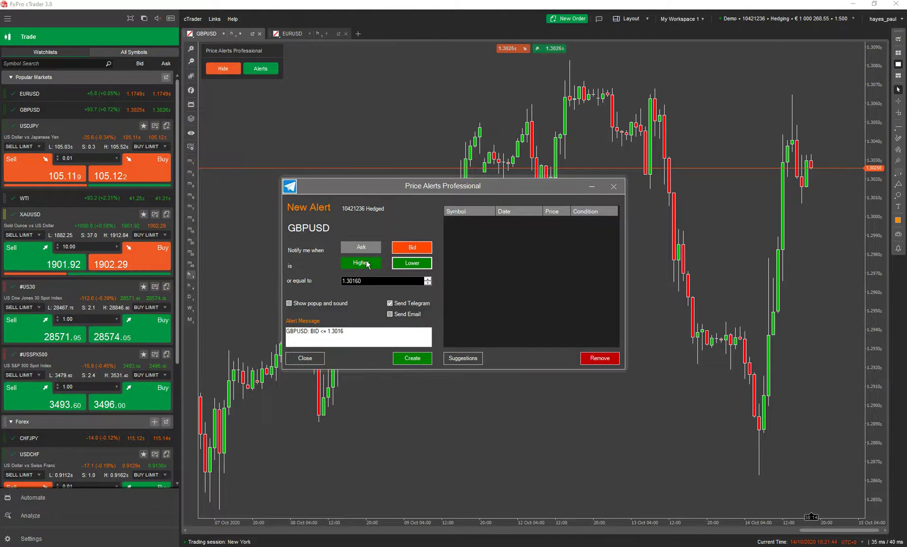
{"action": "left_click", "coordinate": [424, 360]}
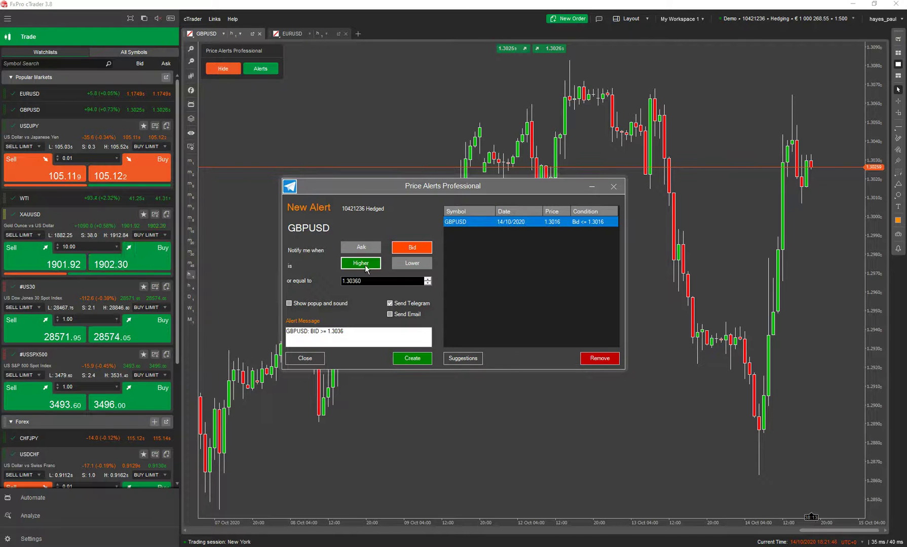
{"action": "left_click", "coordinate": [412, 359]}
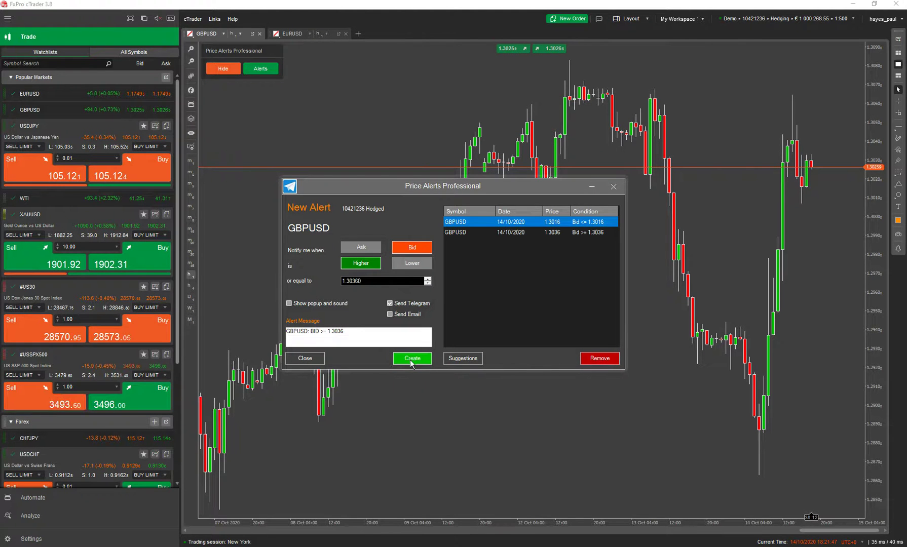
{"action": "left_click", "coordinate": [305, 358]}
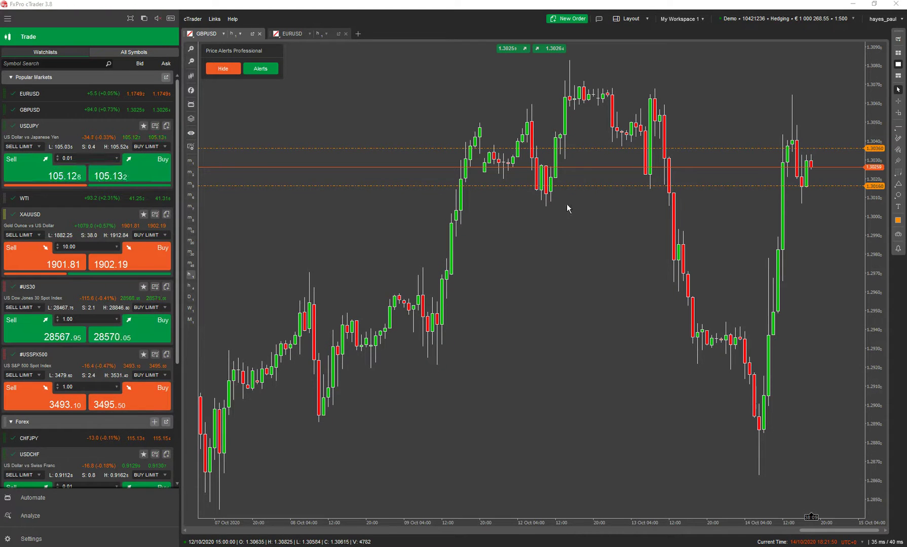
{"action": "left_click_drag", "start_coordinate": [568, 186], "coordinate": [568, 231]}
{"action": "left_click_drag", "start_coordinate": [579, 148], "coordinate": [574, 101]}
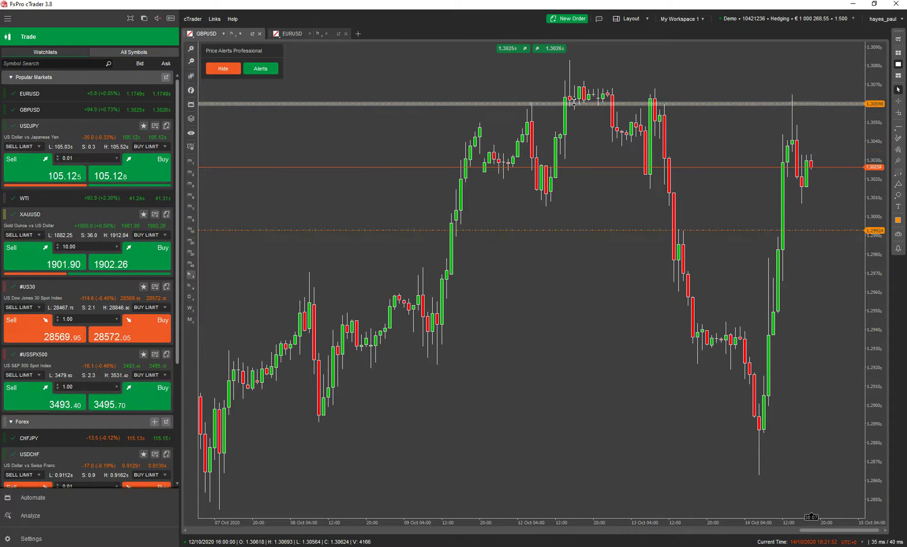
Step: Toggle the alert lines hidden and shown, then bring up the list with Bid ≥ 1.30596 and Bid ≤ 1.29924
{"action": "left_click", "coordinate": [222, 69]}
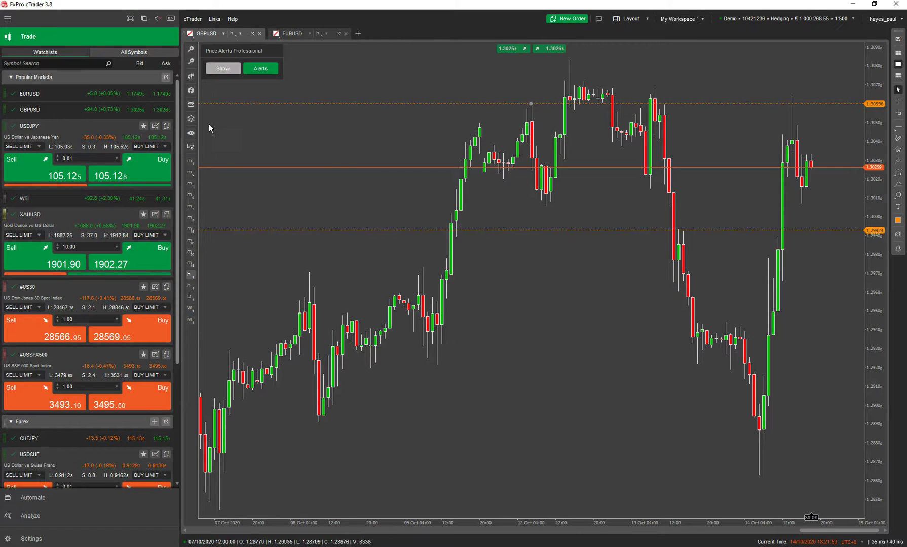
{"action": "left_click", "coordinate": [228, 71]}
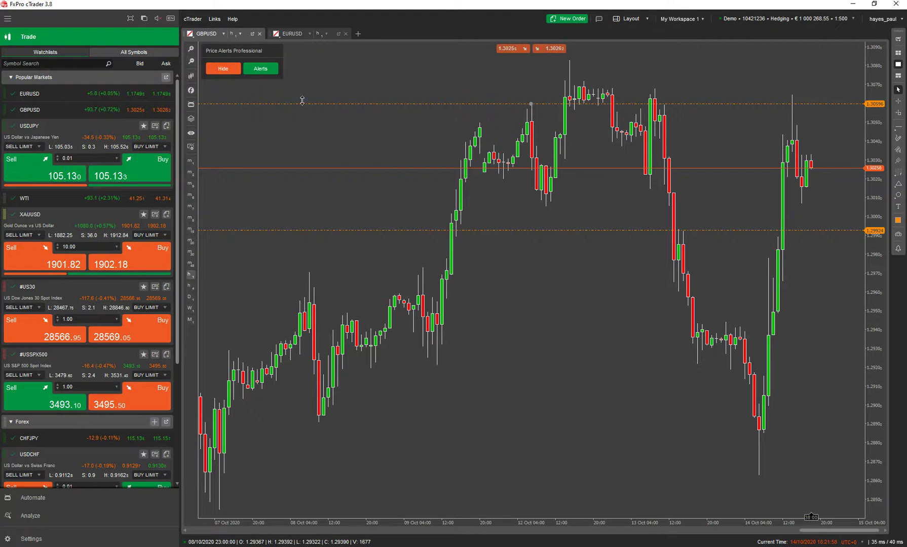
{"action": "left_click", "coordinate": [223, 69]}
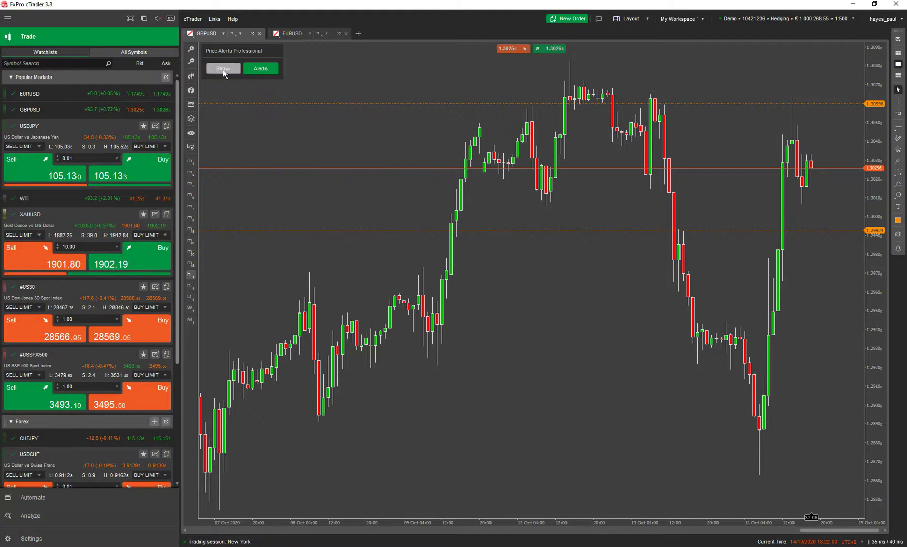
{"action": "left_click", "coordinate": [275, 73]}
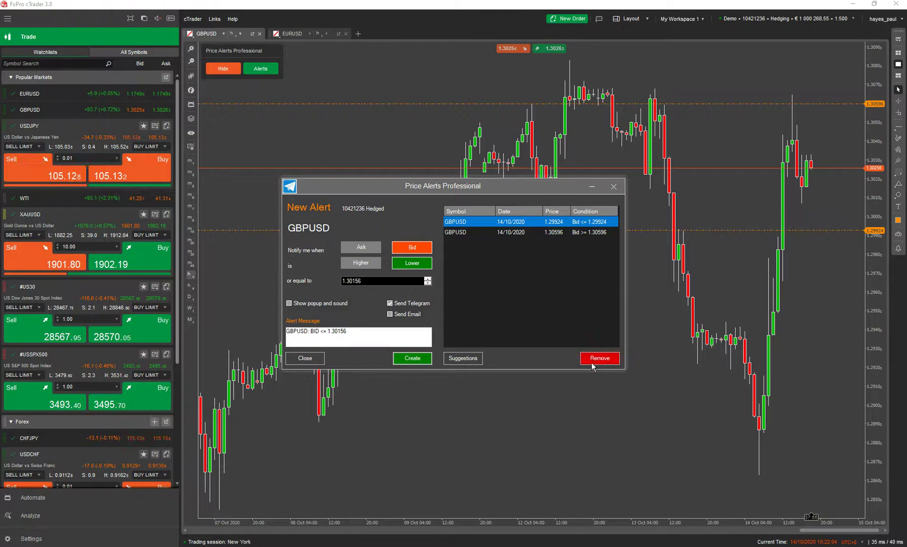
Step: Remove both existing alert lines from the chart and return to the alert window
{"action": "left_click", "coordinate": [305, 358]}
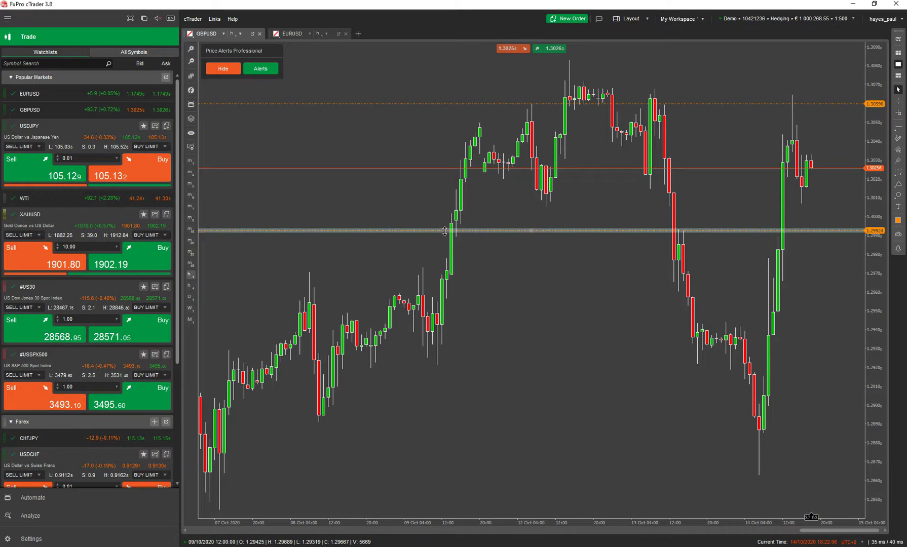
{"action": "left_click", "coordinate": [444, 230]}
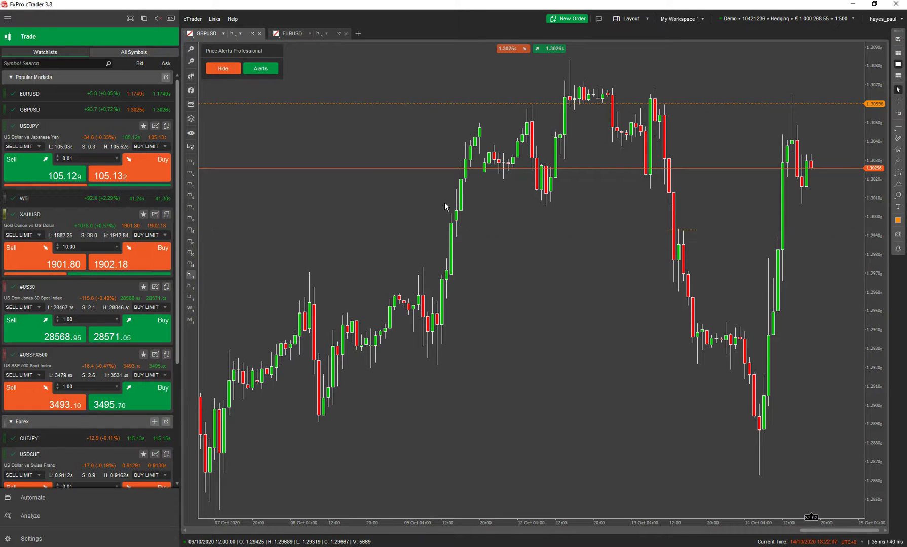
{"action": "left_click", "coordinate": [445, 104]}
{"action": "left_click", "coordinate": [265, 71]}
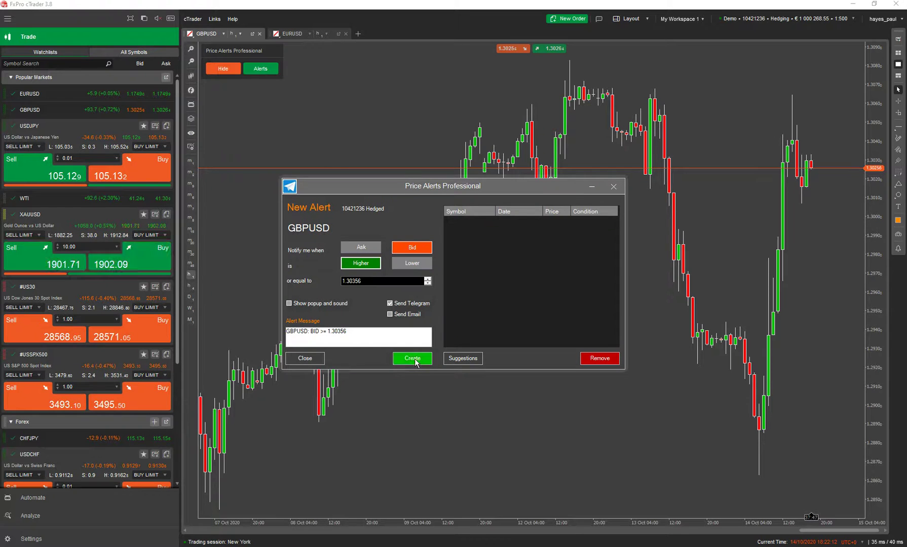
Step: Create Bid ≥ 1.30356 and Bid ≤ 1.30156 alerts, toggle Hide and drag the lower line to a new price
{"action": "left_click", "coordinate": [411, 358]}
{"action": "left_click", "coordinate": [393, 264]}
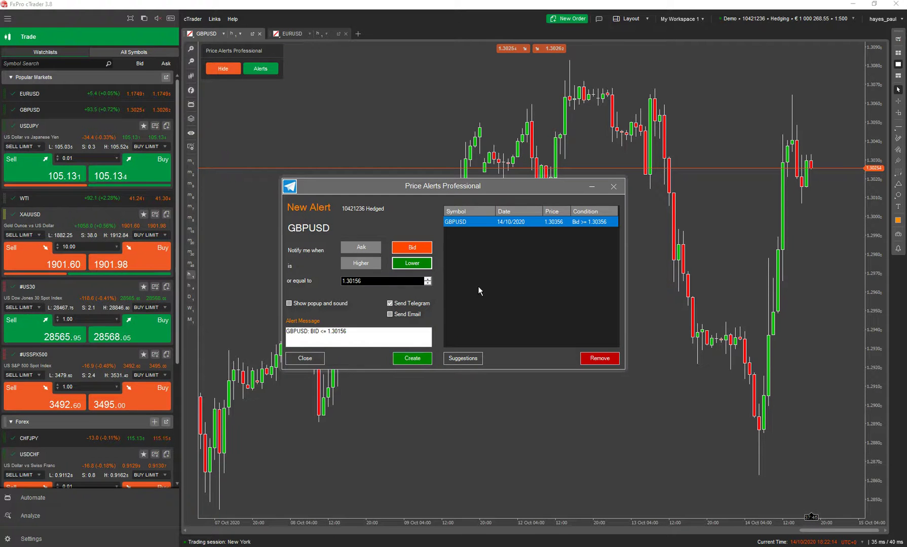
{"action": "left_click", "coordinate": [412, 358]}
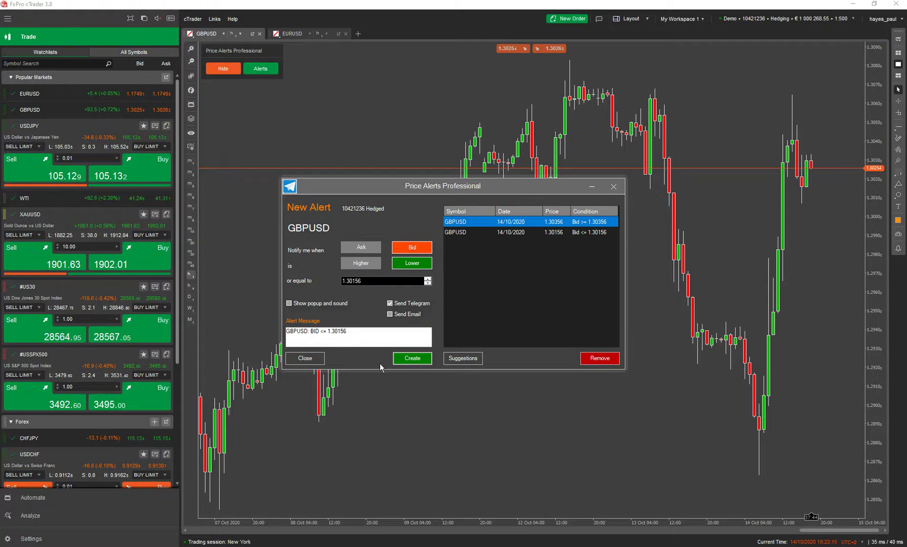
{"action": "left_click", "coordinate": [306, 360]}
{"action": "left_click", "coordinate": [225, 69]}
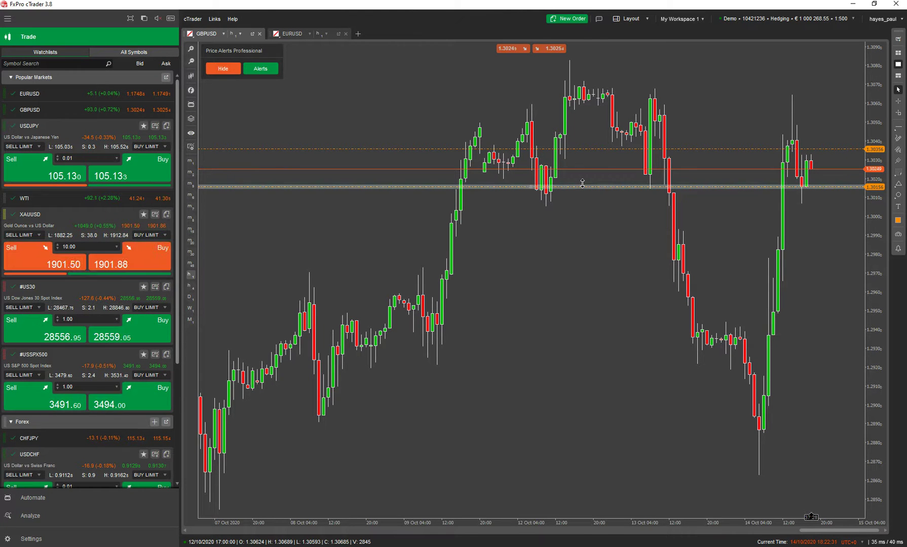
{"action": "left_click_drag", "start_coordinate": [582, 185], "coordinate": [584, 297]}
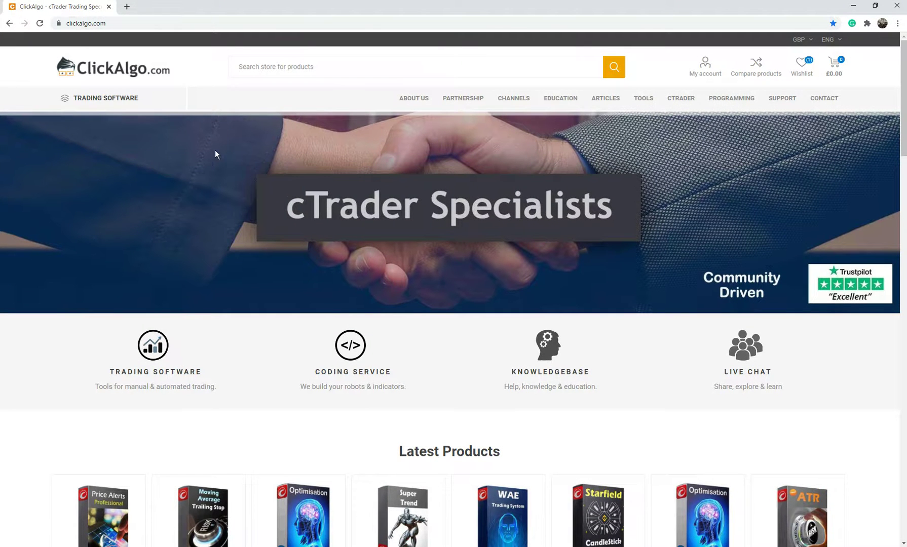
{"action": "mouse_move", "coordinate": [90, 125]}
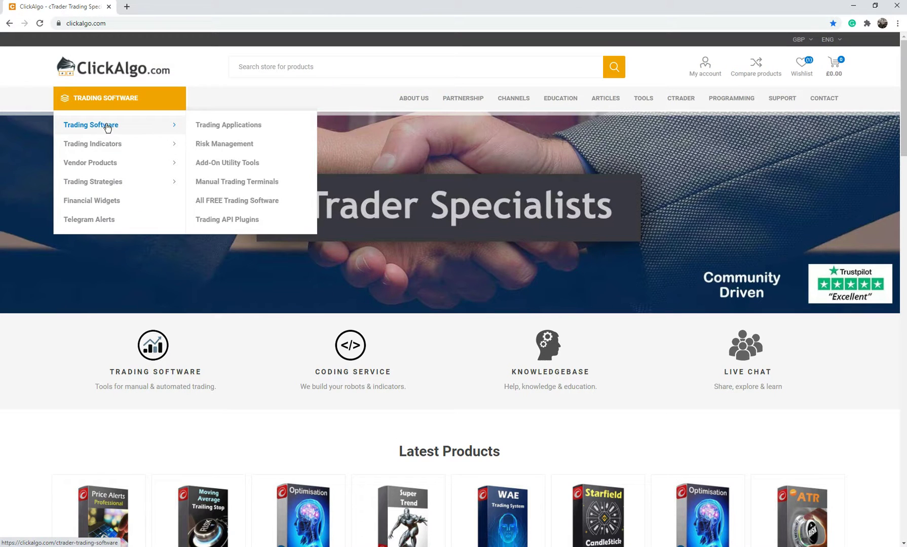
Step: Open the Risk Management software listing on the ClickAlgo website
{"action": "left_click", "coordinate": [225, 153]}
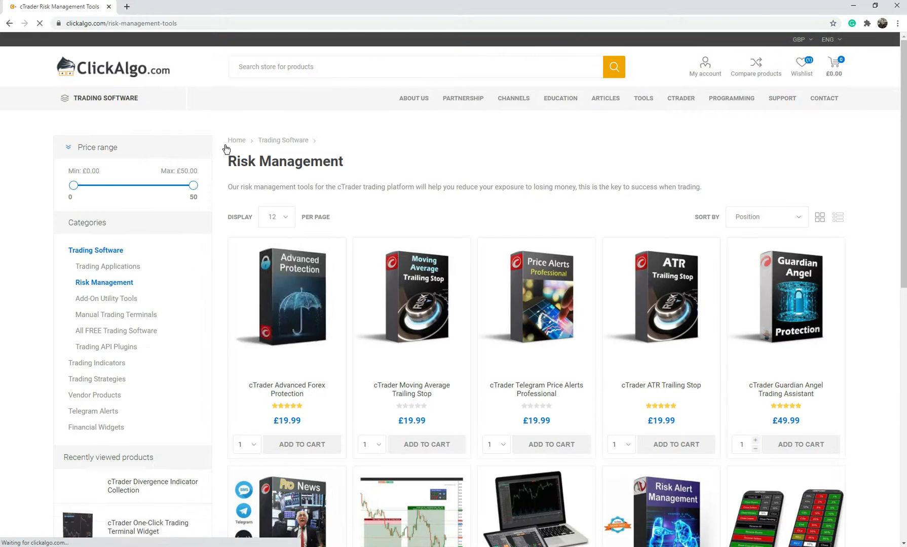
{"action": "scroll", "coordinate": [710, 397], "scroll_direction": "down", "scroll_amount": 1}
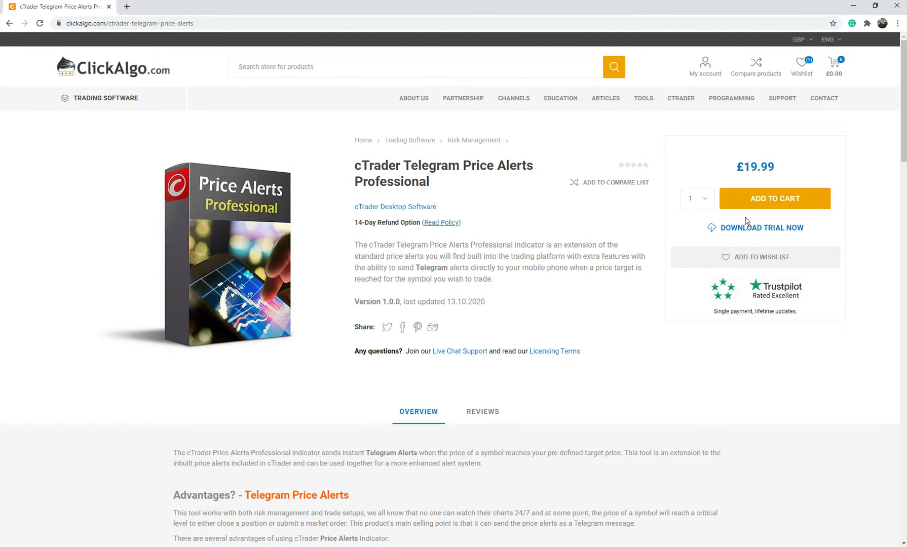
{"action": "scroll", "coordinate": [551, 307], "scroll_direction": "down", "scroll_amount": 1}
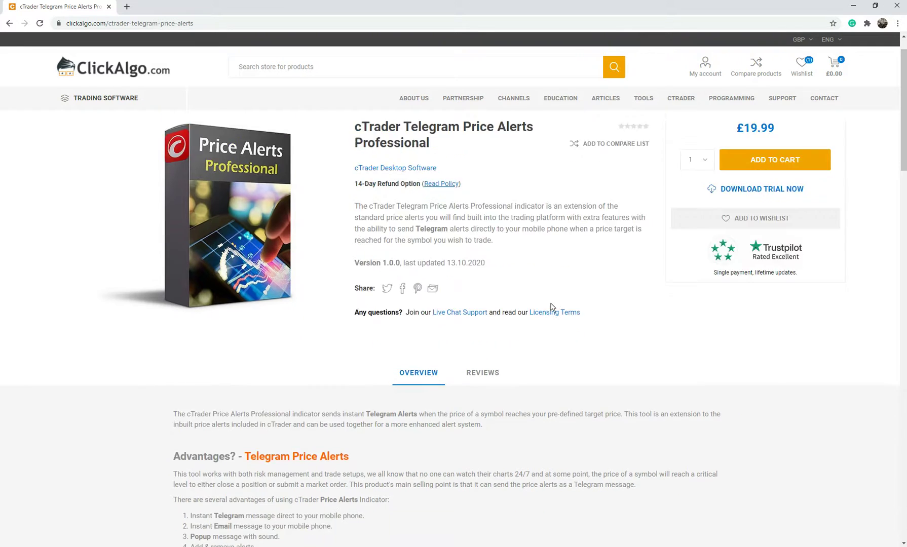
{"action": "scroll", "coordinate": [552, 307], "scroll_direction": "down", "scroll_amount": 2}
{"action": "scroll", "coordinate": [552, 307], "scroll_direction": "down", "scroll_amount": 2}
{"action": "scroll", "coordinate": [552, 308], "scroll_direction": "down", "scroll_amount": 2}
{"action": "scroll", "coordinate": [552, 307], "scroll_direction": "down", "scroll_amount": 5}
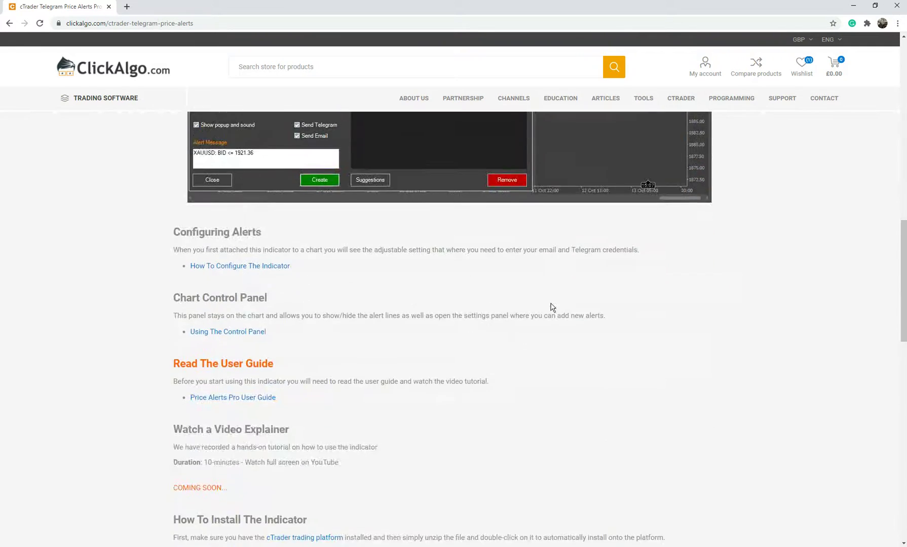
{"action": "scroll", "coordinate": [552, 307], "scroll_direction": "down", "scroll_amount": 2}
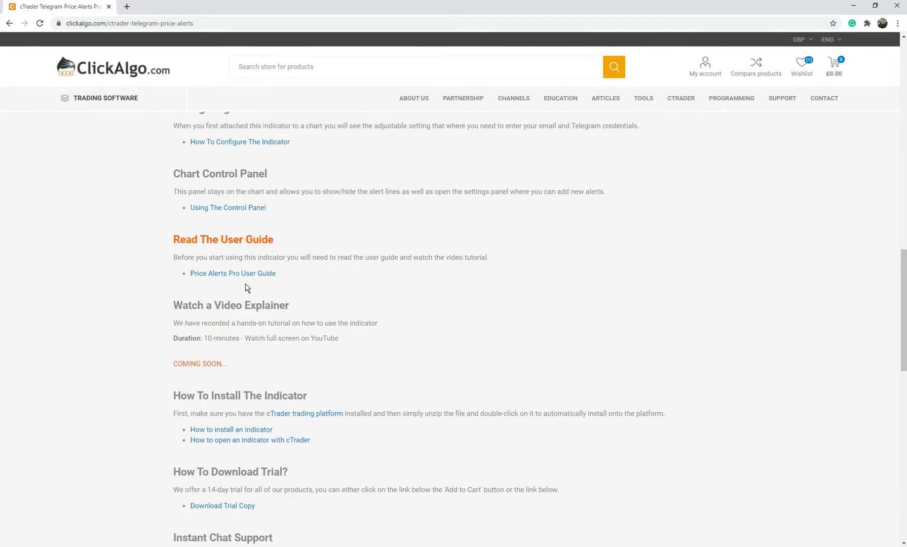
{"action": "scroll", "coordinate": [245, 224], "scroll_direction": "up", "scroll_amount": 1}
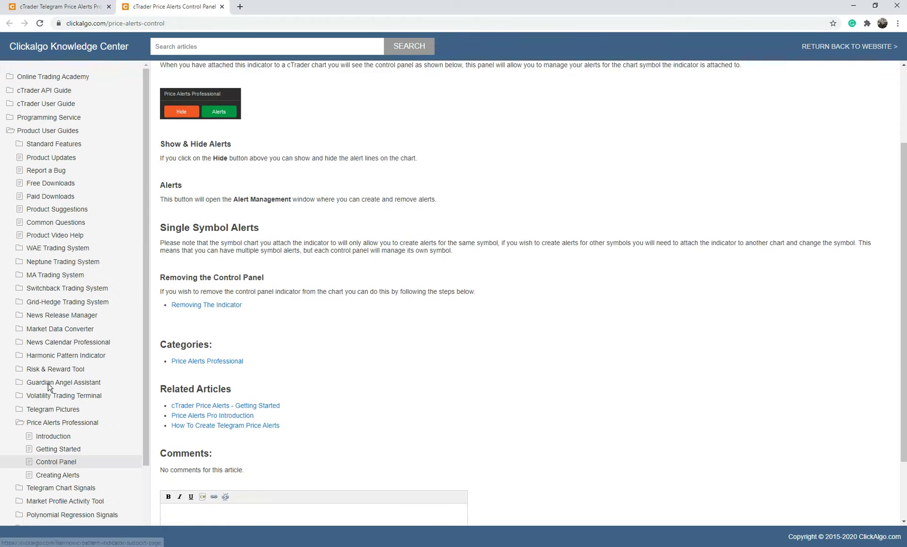
{"action": "scroll", "coordinate": [106, 390], "scroll_direction": "down", "scroll_amount": 1}
Step: Read the Price Alerts Getting Started and Creating Alerts guides, then view the ClickAlgo YouTube channel
{"action": "left_click", "coordinate": [69, 451]}
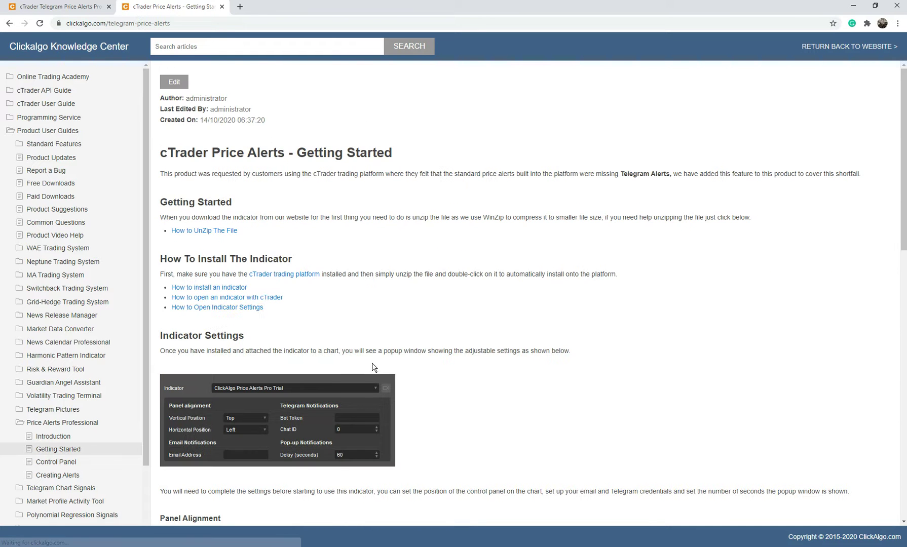
{"action": "scroll", "coordinate": [441, 355], "scroll_direction": "down", "scroll_amount": 2}
{"action": "scroll", "coordinate": [442, 355], "scroll_direction": "down", "scroll_amount": 1}
{"action": "scroll", "coordinate": [444, 356], "scroll_direction": "down", "scroll_amount": 1}
{"action": "scroll", "coordinate": [445, 356], "scroll_direction": "down", "scroll_amount": 1}
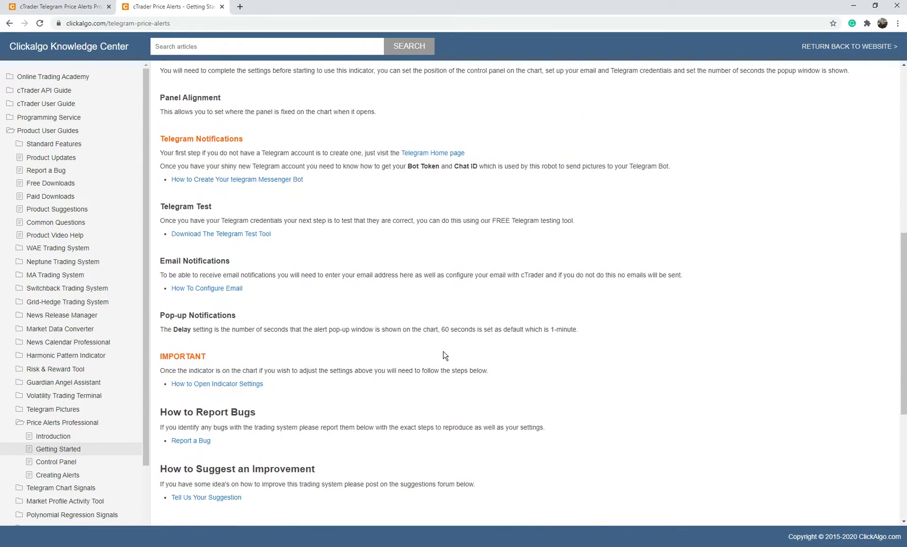
{"action": "scroll", "coordinate": [80, 455], "scroll_direction": "down", "scroll_amount": 1}
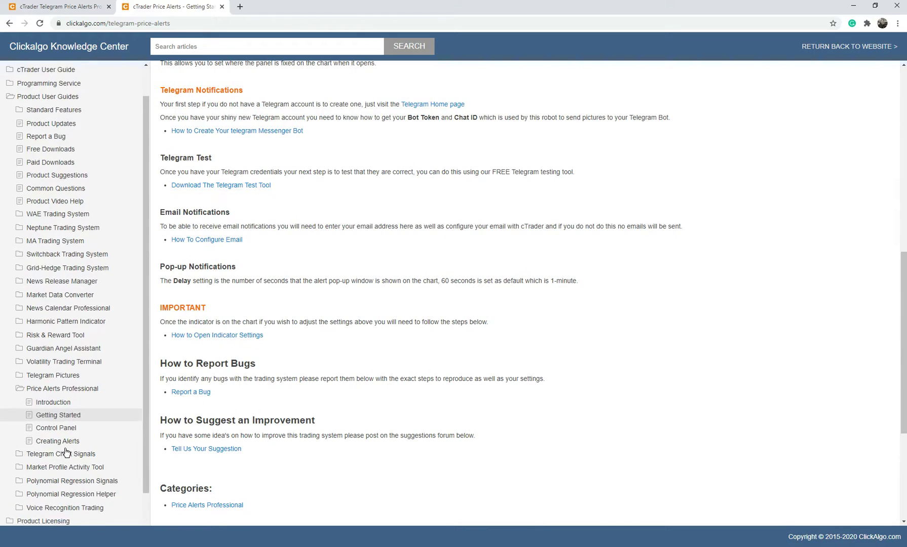
{"action": "left_click", "coordinate": [62, 434]}
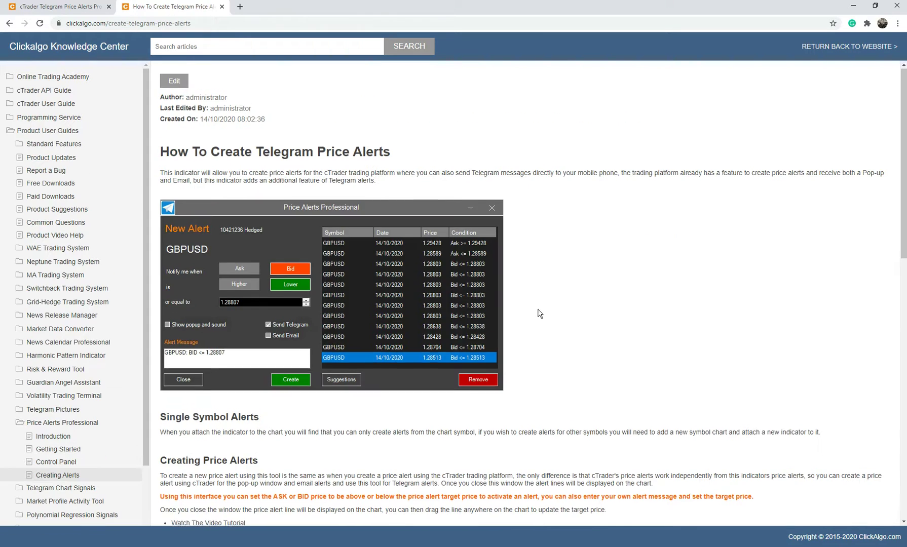
{"action": "scroll", "coordinate": [536, 314], "scroll_direction": "down", "scroll_amount": 1}
{"action": "scroll", "coordinate": [539, 322], "scroll_direction": "down", "scroll_amount": 2}
{"action": "scroll", "coordinate": [538, 323], "scroll_direction": "down", "scroll_amount": 2}
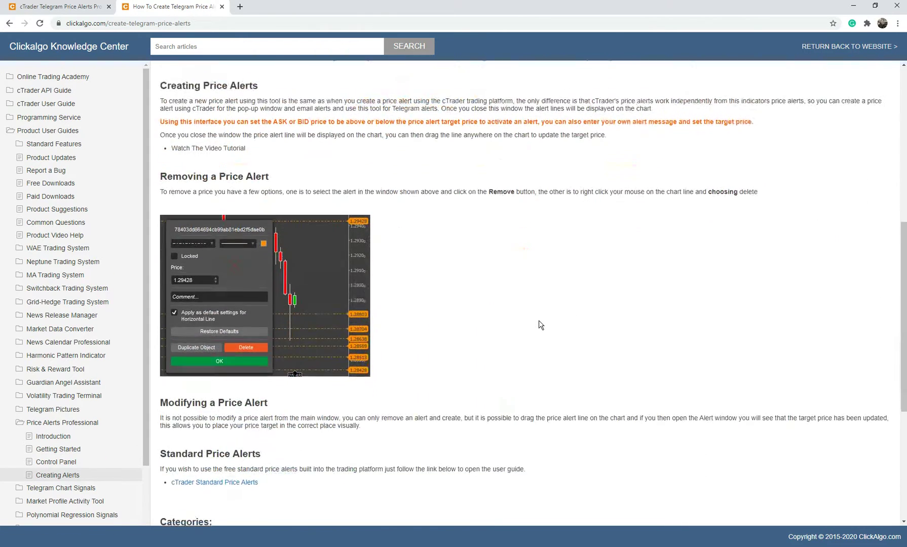
{"action": "scroll", "coordinate": [539, 323], "scroll_direction": "down", "scroll_amount": 1}
{"action": "scroll", "coordinate": [538, 324], "scroll_direction": "up", "scroll_amount": 3}
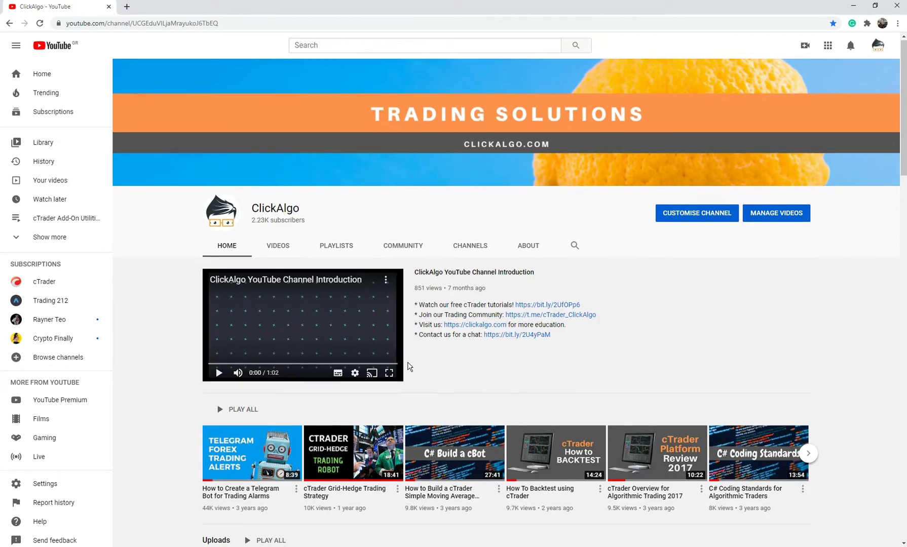
{"action": "scroll", "coordinate": [409, 366], "scroll_direction": "down", "scroll_amount": 3}
{"action": "scroll", "coordinate": [409, 367], "scroll_direction": "down", "scroll_amount": 3}
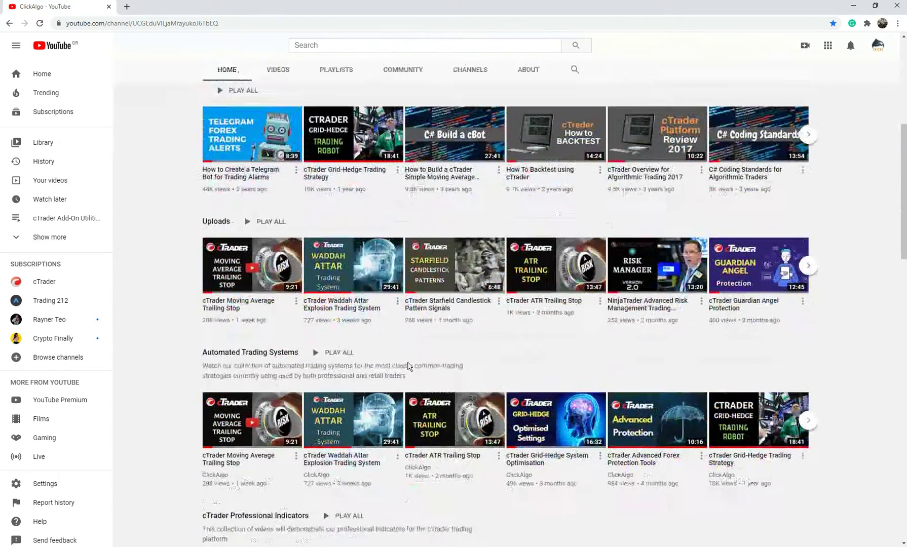
{"action": "scroll", "coordinate": [409, 366], "scroll_direction": "down", "scroll_amount": 1}
{"action": "scroll", "coordinate": [409, 366], "scroll_direction": "down", "scroll_amount": 1}
{"action": "scroll", "coordinate": [409, 366], "scroll_direction": "down", "scroll_amount": 2}
{"action": "scroll", "coordinate": [409, 366], "scroll_direction": "down", "scroll_amount": 2}
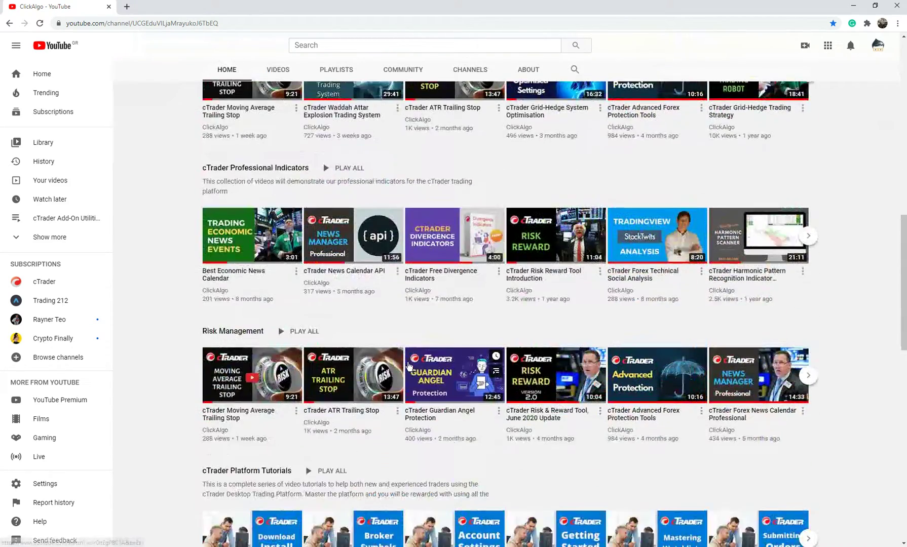
{"action": "scroll", "coordinate": [410, 366], "scroll_direction": "down", "scroll_amount": 2}
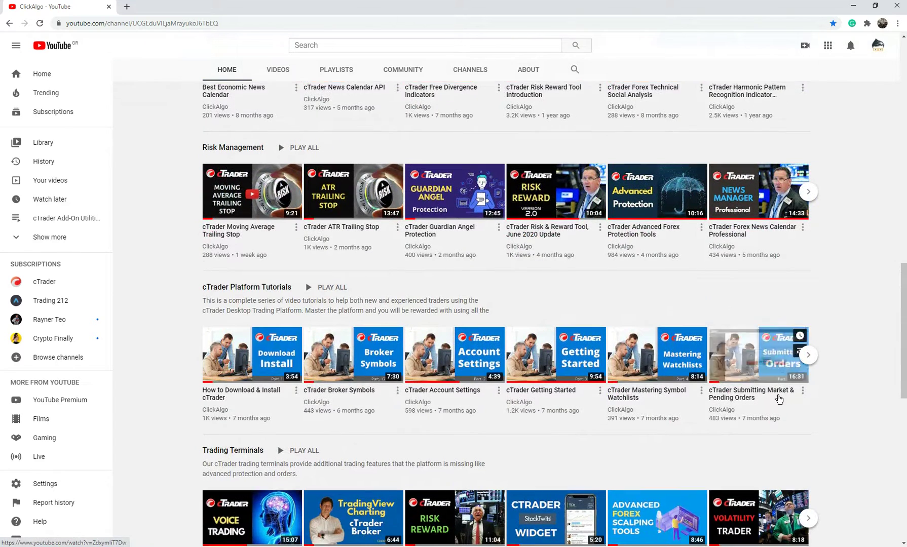
{"action": "scroll", "coordinate": [449, 401], "scroll_direction": "down", "scroll_amount": 1}
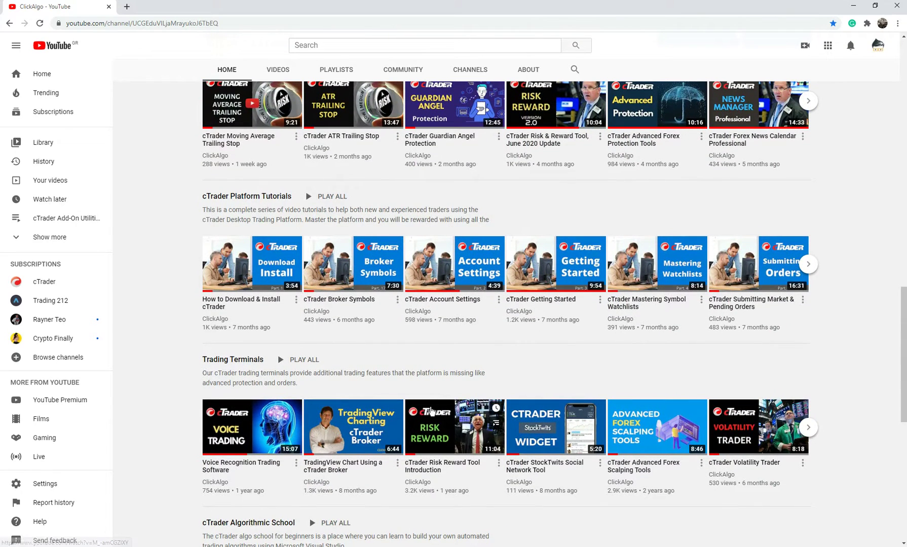
{"action": "mouse_move", "coordinate": [454, 517]}
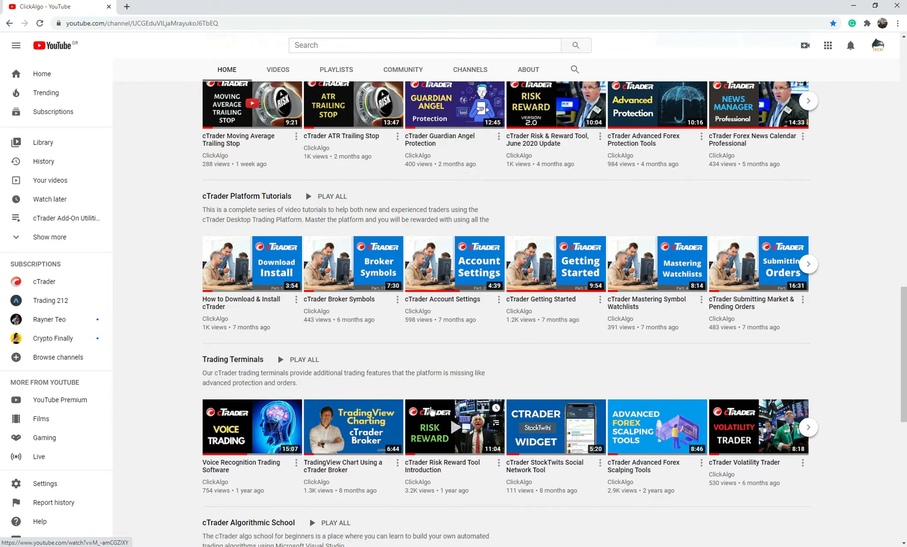
{"action": "scroll", "coordinate": [431, 397], "scroll_direction": "up", "scroll_amount": 5}
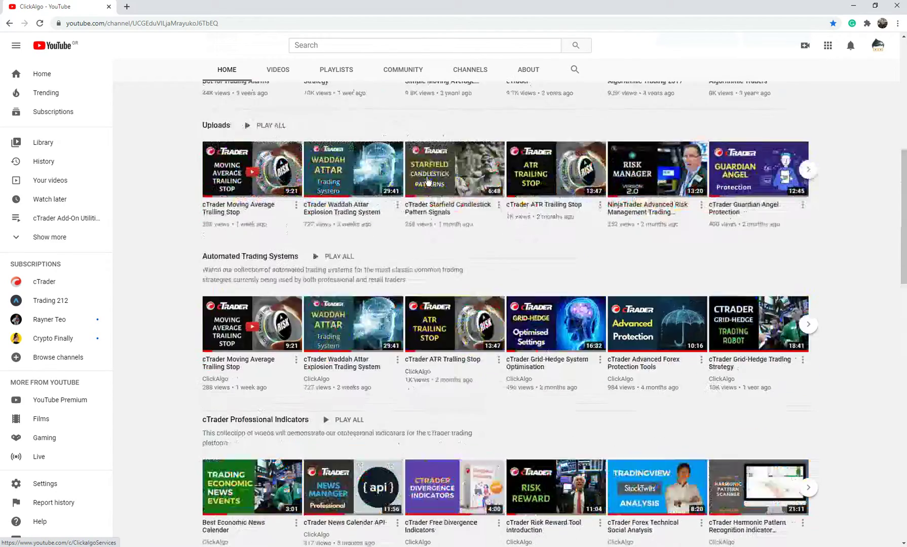
{"action": "scroll", "coordinate": [433, 298], "scroll_direction": "up", "scroll_amount": 5}
{"action": "scroll", "coordinate": [433, 187], "scroll_direction": "up", "scroll_amount": 5}
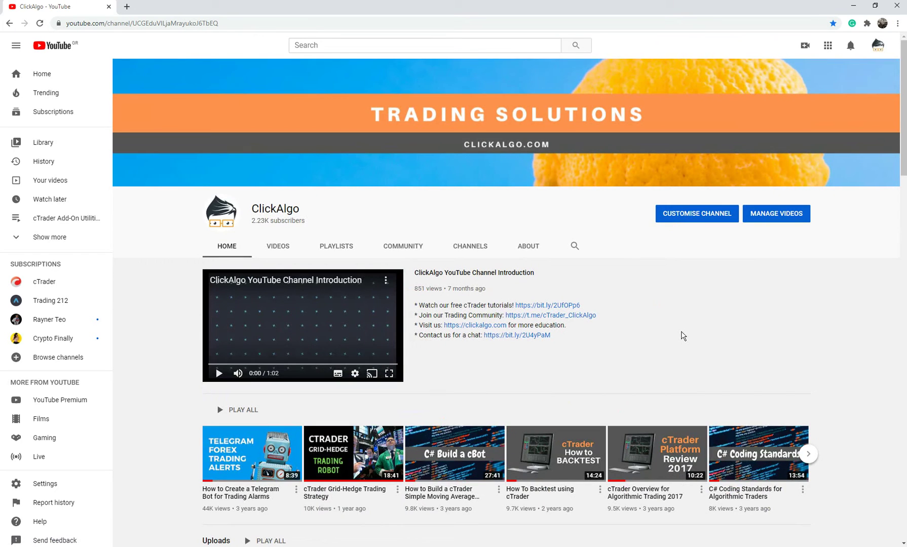